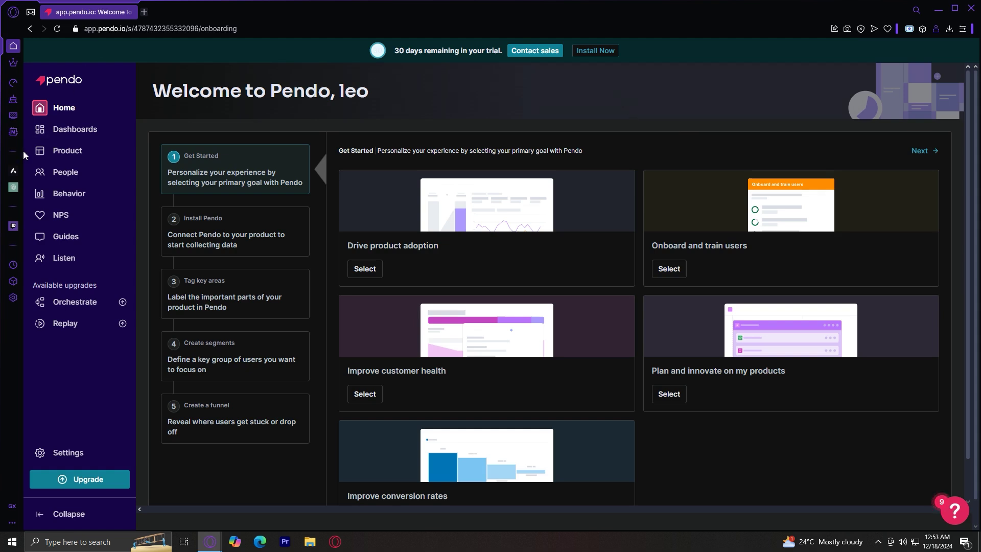
Show the Dashboards panel listing the existing New Dashboard and the create-dashboard option.
{"action": "mouse_move", "coordinate": [64, 129]}
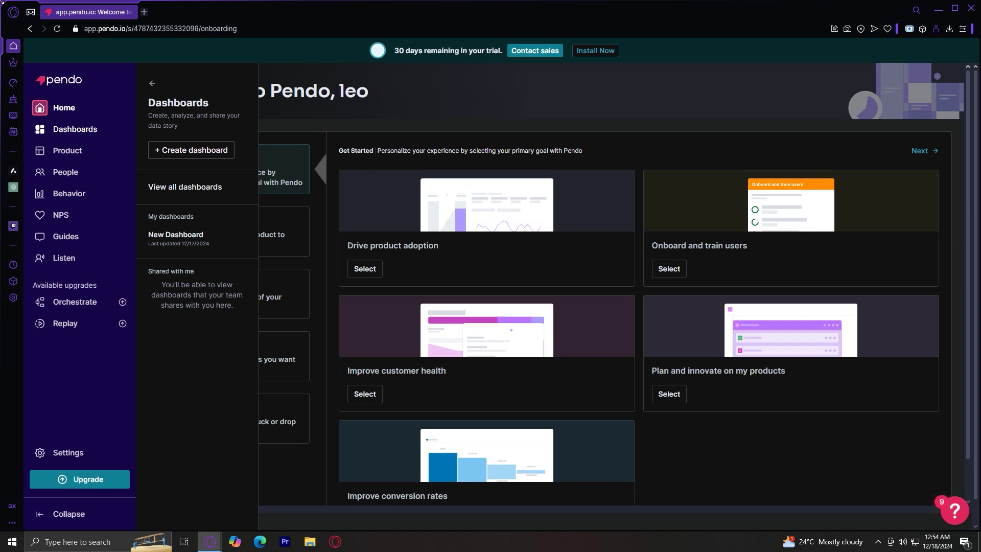
Create a dashboard from the Feature launch template, naming the launched feature 'hello'.
{"action": "left_click", "coordinate": [203, 151]}
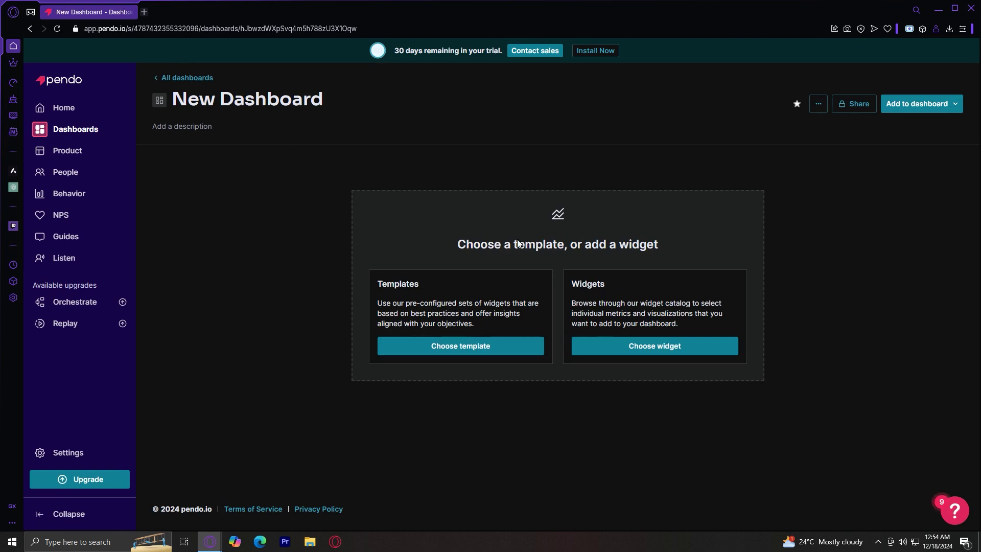
{"action": "left_click", "coordinate": [449, 346]}
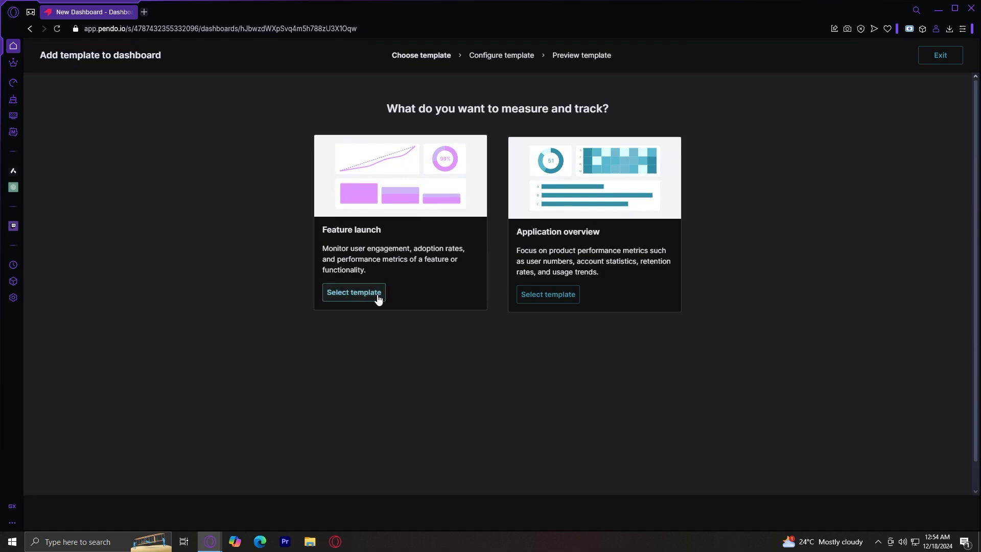
{"action": "left_click", "coordinate": [378, 299]}
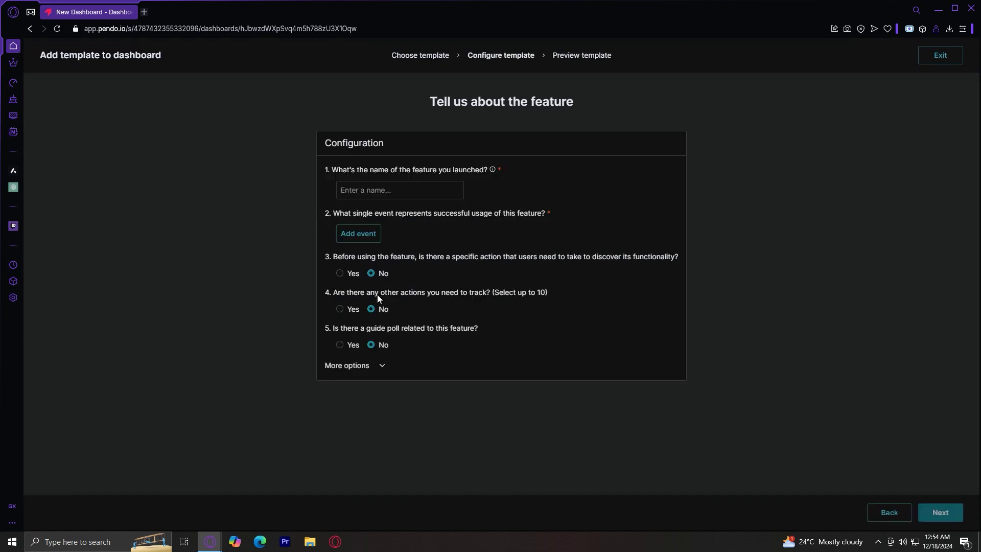
{"action": "left_click", "coordinate": [383, 191]}
{"action": "type", "text": "hello"}
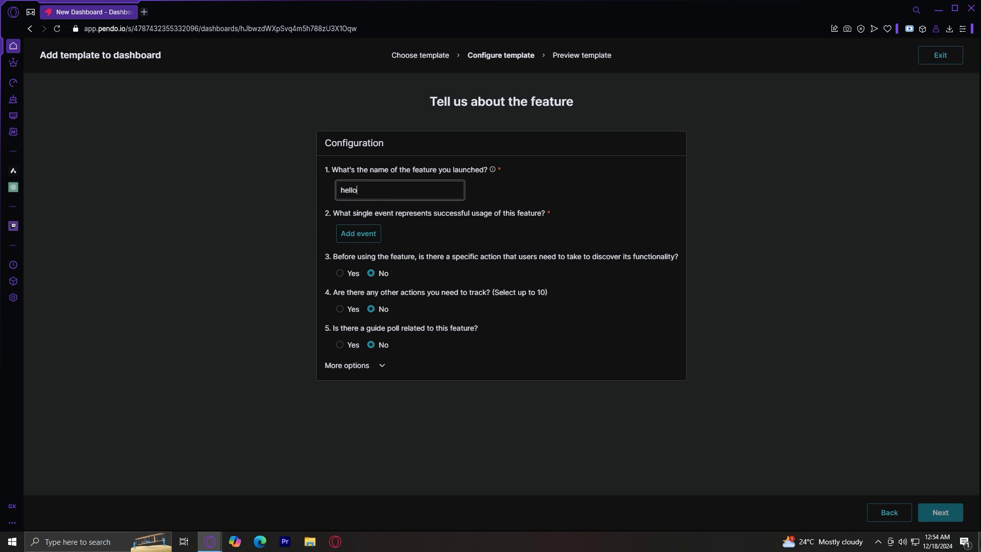
Search events for 'product', filter by event type and product area, then cancel without choosing.
{"action": "left_click", "coordinate": [939, 511]}
{"action": "left_click", "coordinate": [760, 90]}
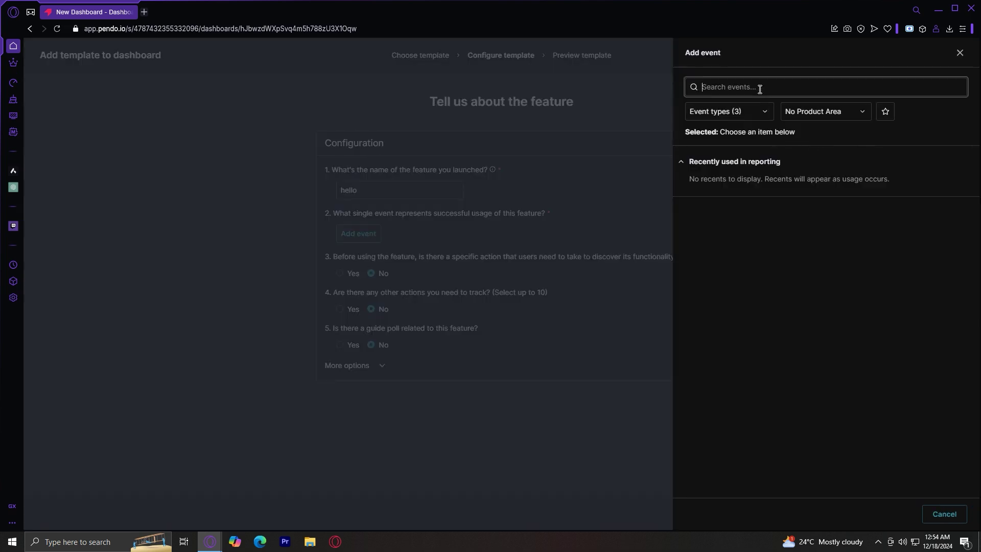
{"action": "type", "text": "product"}
{"action": "left_click", "coordinate": [750, 111]}
{"action": "left_click", "coordinate": [817, 112]}
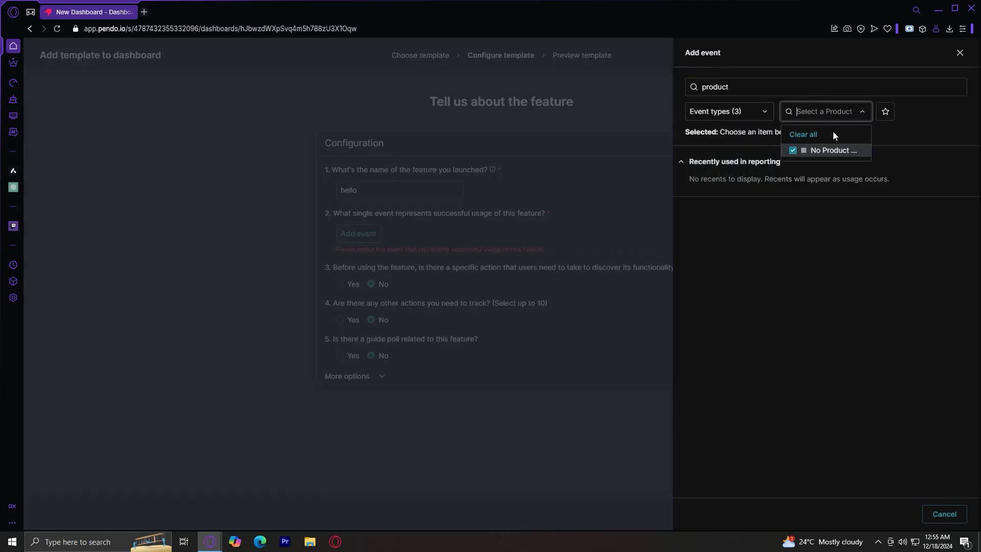
{"action": "left_click", "coordinate": [943, 514]}
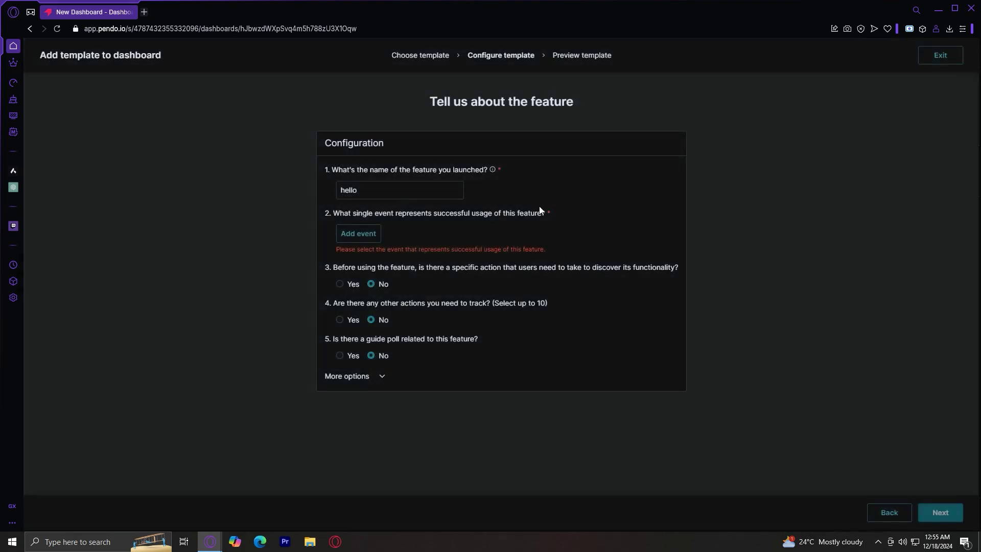
{"action": "left_click", "coordinate": [370, 234]}
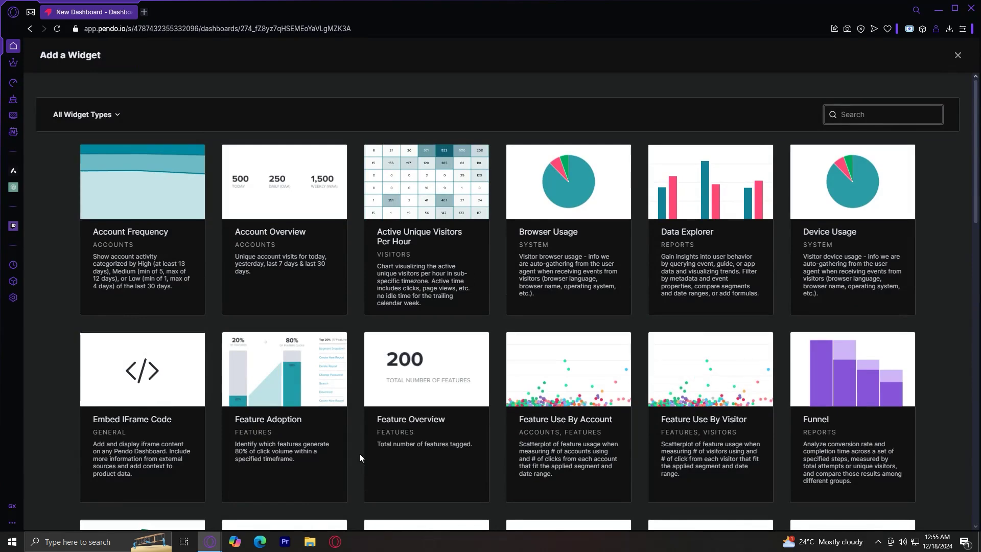
Add a Browser Usage widget with its default settings to the New Dashboard.
{"action": "scroll", "coordinate": [359, 453], "scroll_direction": "down", "scroll_amount": 4}
{"action": "scroll", "coordinate": [347, 239], "scroll_direction": "up", "scroll_amount": 3}
{"action": "scroll", "coordinate": [348, 239], "scroll_direction": "up", "scroll_amount": 1}
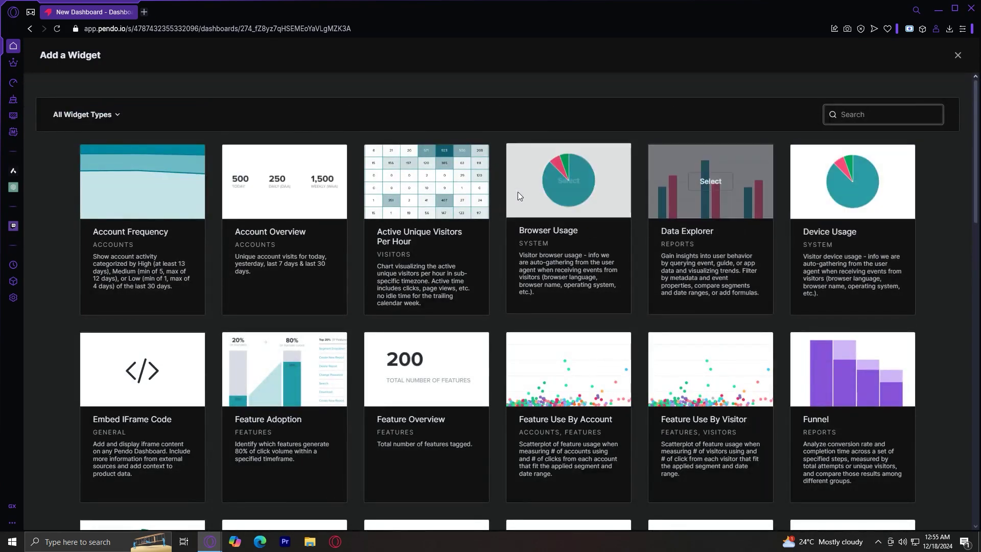
{"action": "left_click", "coordinate": [555, 180]}
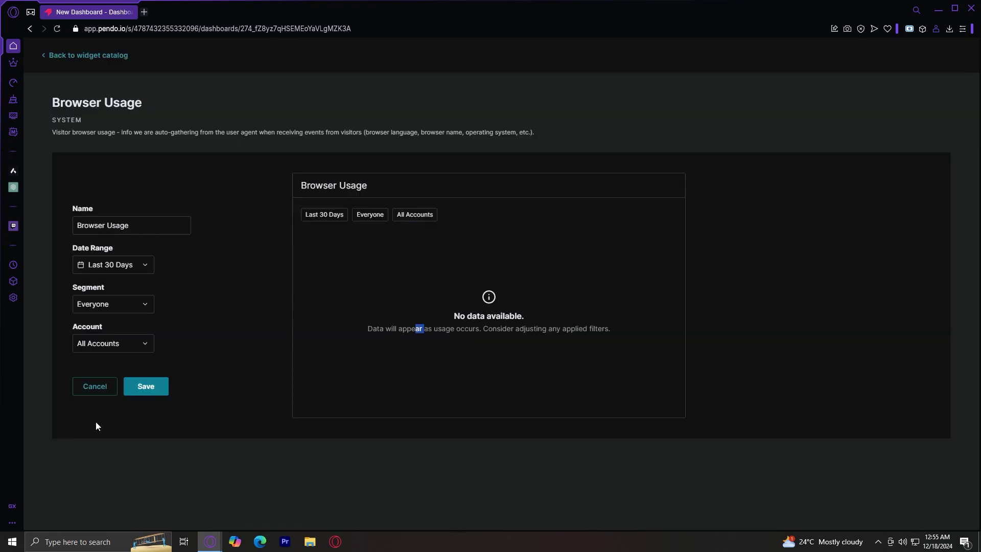
{"action": "left_click", "coordinate": [143, 384]}
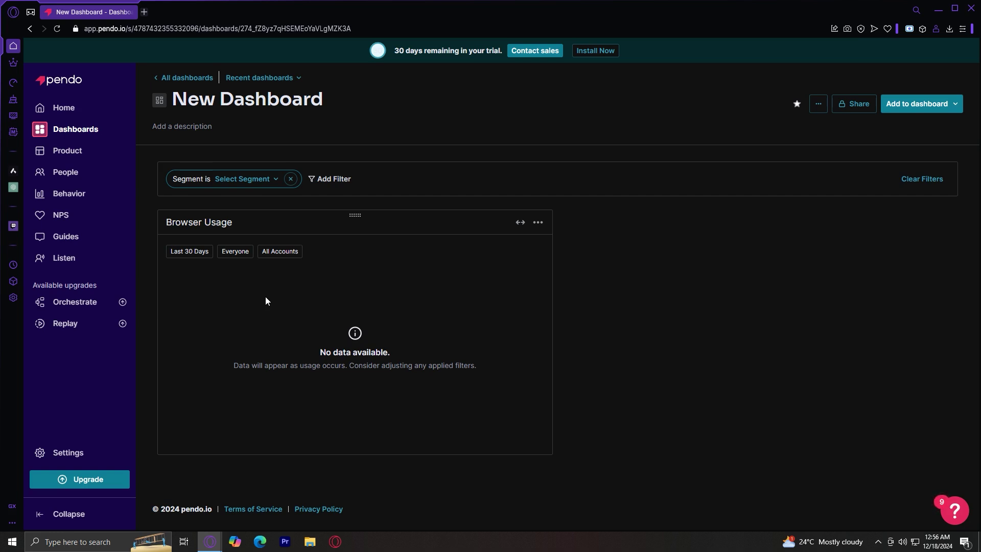
{"action": "left_click", "coordinate": [79, 163]}
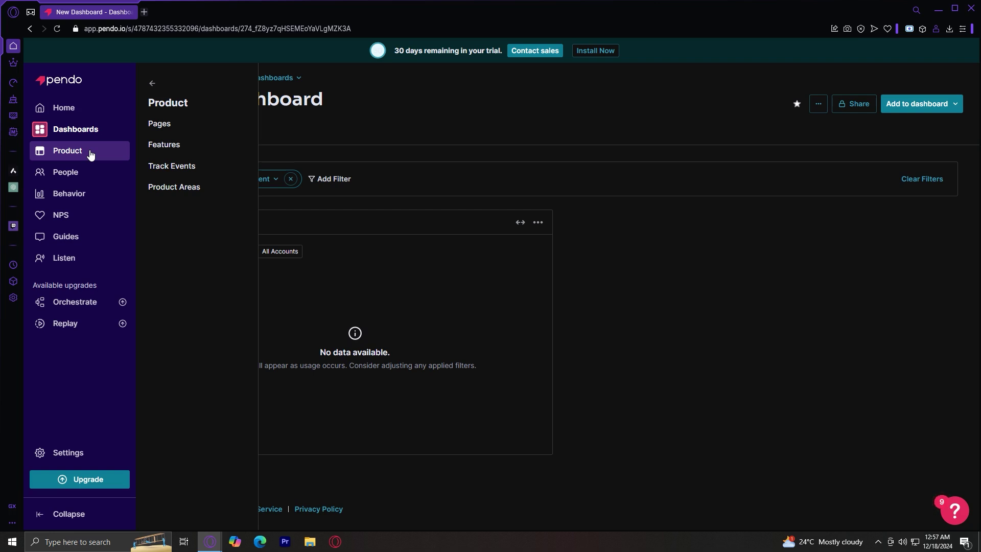
View the Pages overview noting no pages are tagged, then go to the Features page.
{"action": "left_click", "coordinate": [159, 123]}
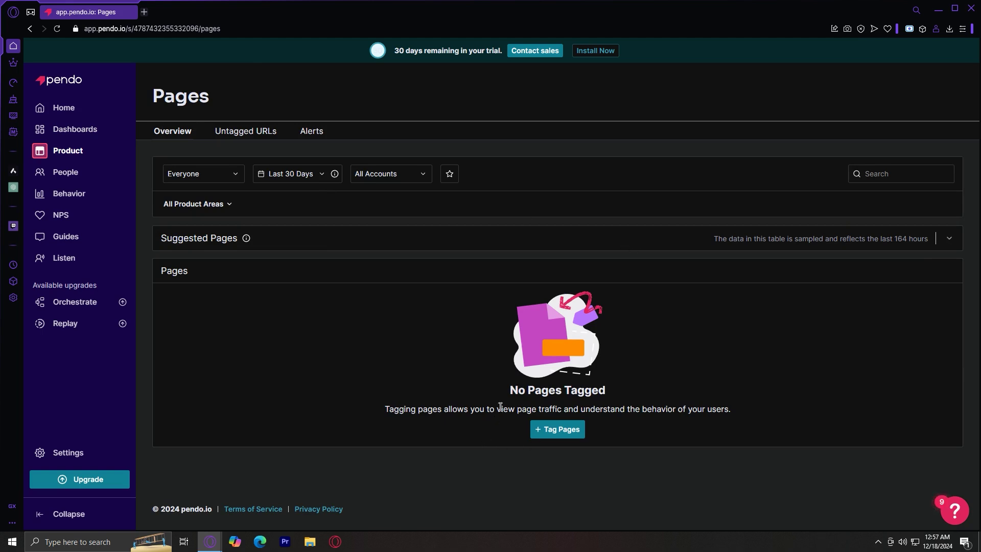
{"action": "left_click_drag", "start_coordinate": [498, 407], "coordinate": [740, 415]}
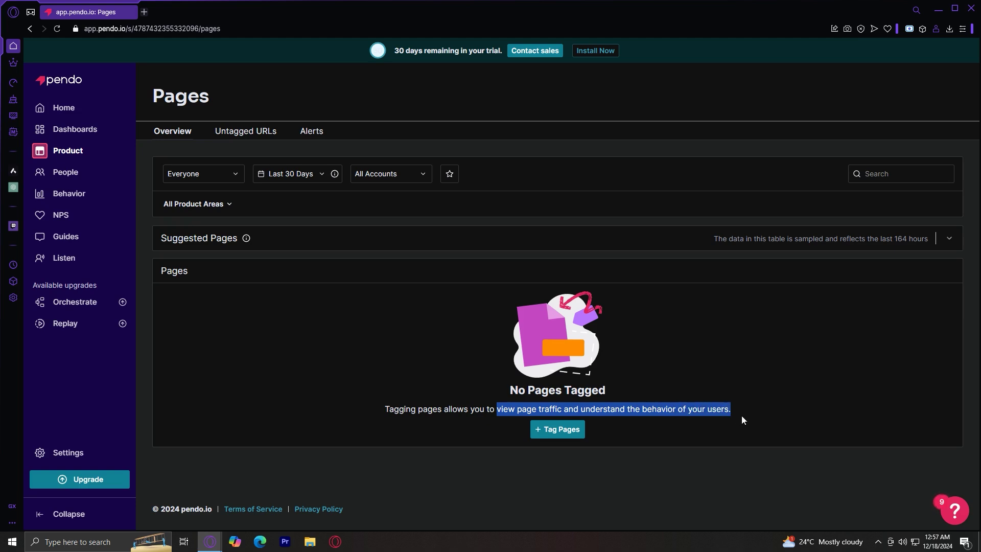
{"action": "left_click", "coordinate": [731, 374]}
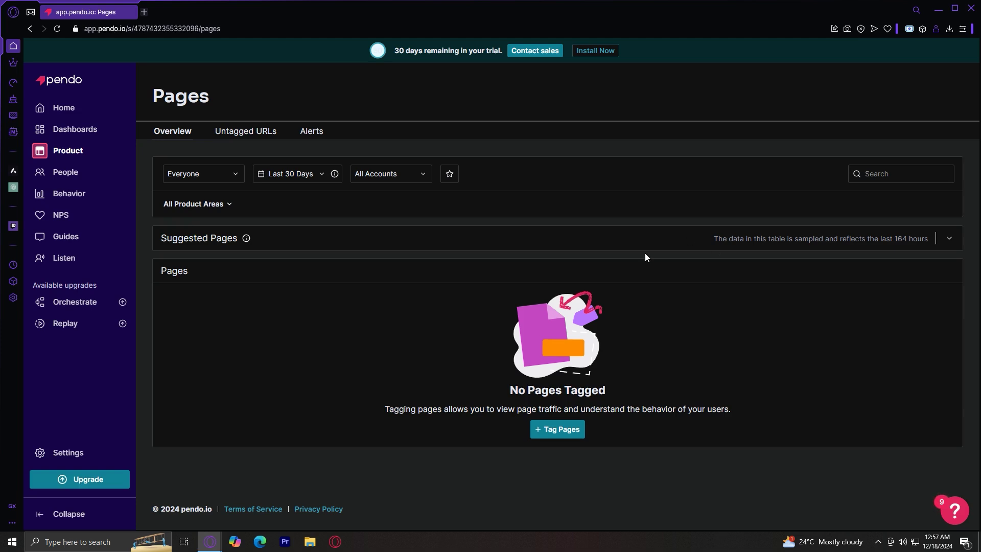
{"action": "mouse_move", "coordinate": [72, 152]}
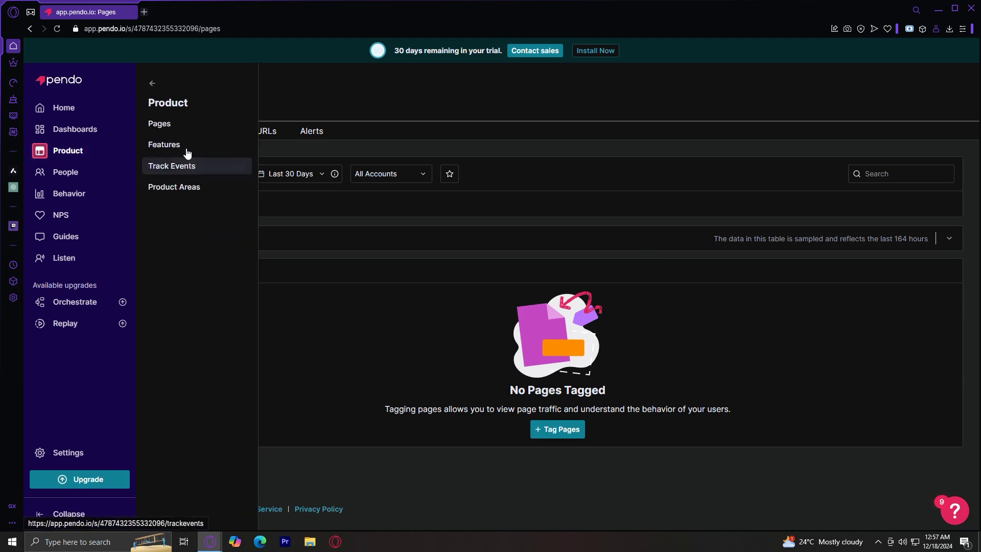
{"action": "left_click", "coordinate": [176, 142]}
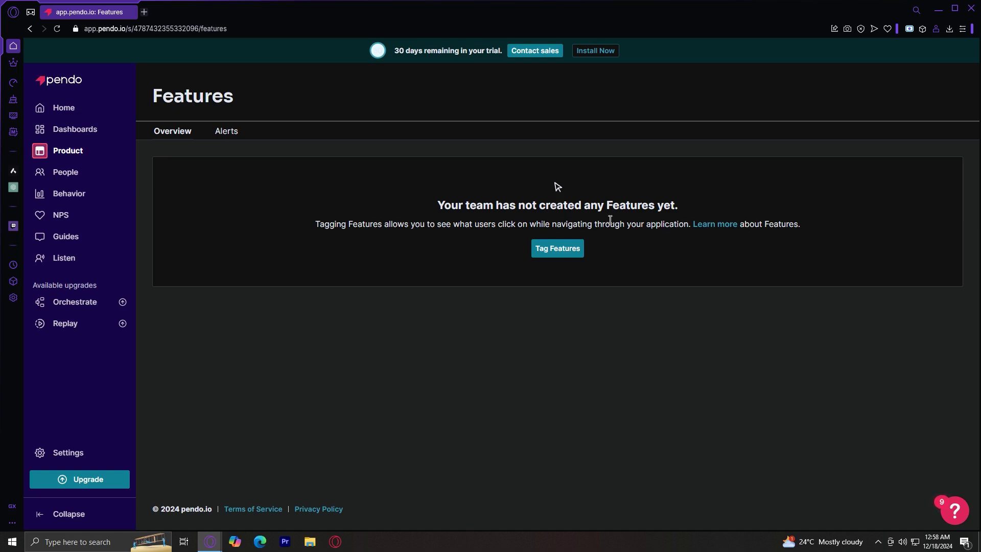
Check Track Events, then open Product Areas listing Module A, B, C and Navigation.
{"action": "mouse_move", "coordinate": [66, 152]}
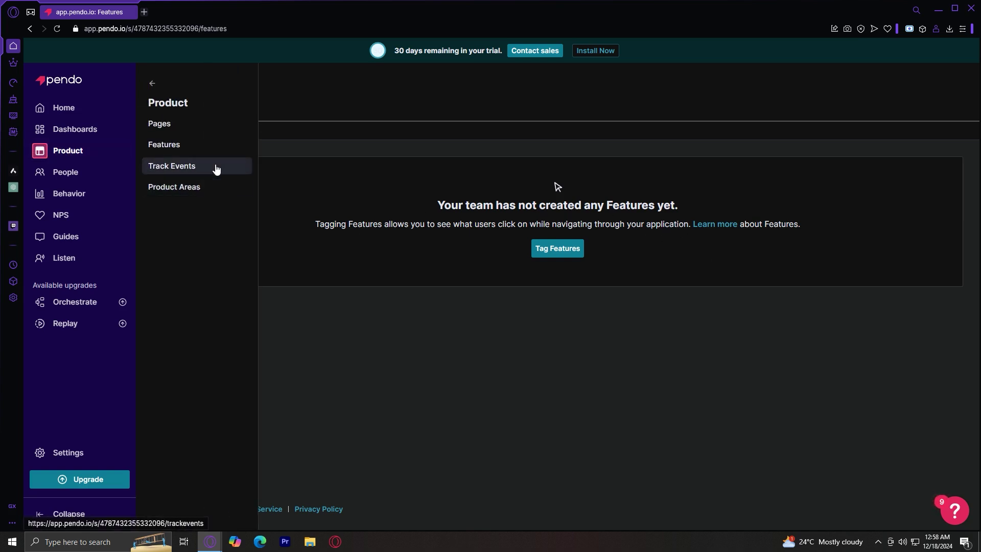
{"action": "left_click", "coordinate": [216, 166]}
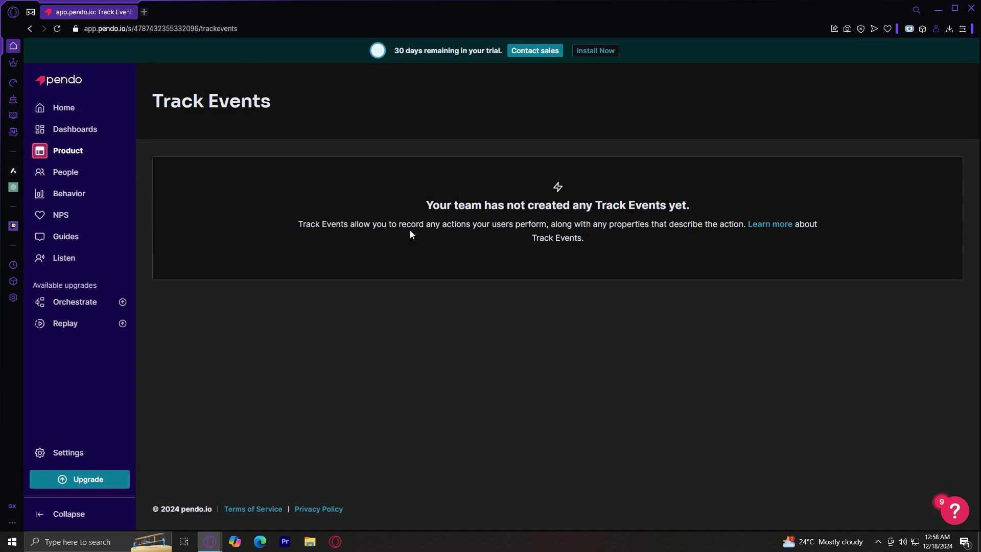
{"action": "left_click", "coordinate": [68, 150]}
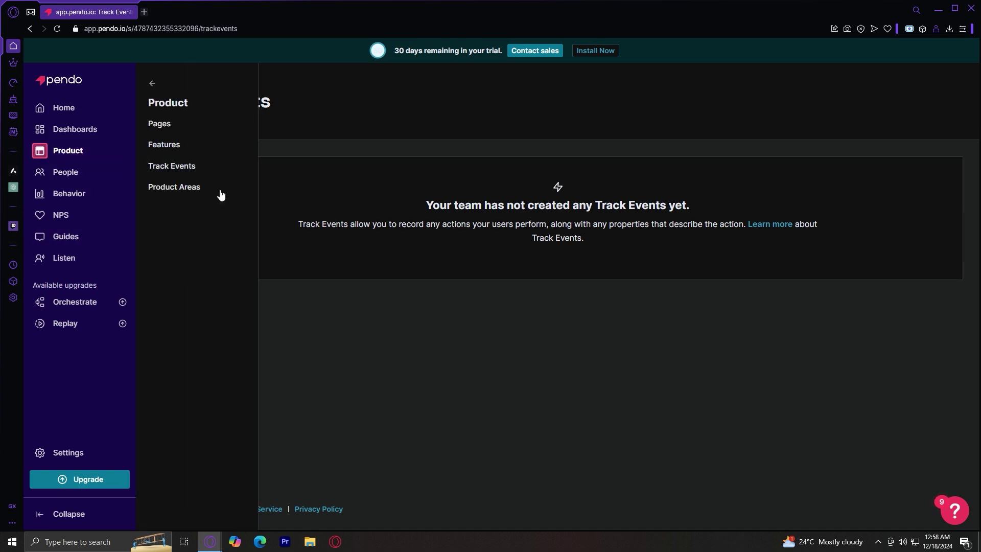
{"action": "left_click", "coordinate": [185, 187]}
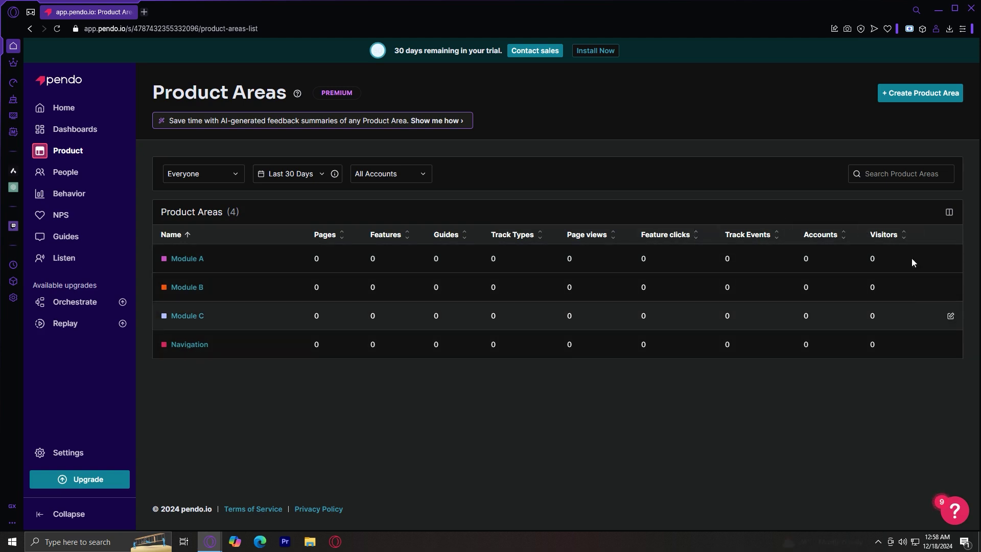
Browse the Visitors and Accounts overviews in the People section.
{"action": "mouse_move", "coordinate": [87, 185]}
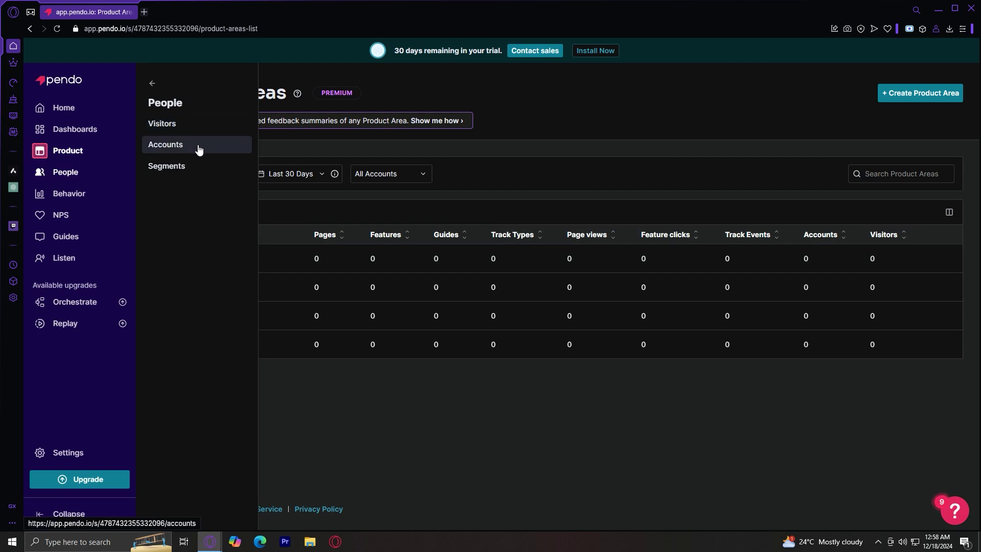
{"action": "left_click", "coordinate": [162, 124]}
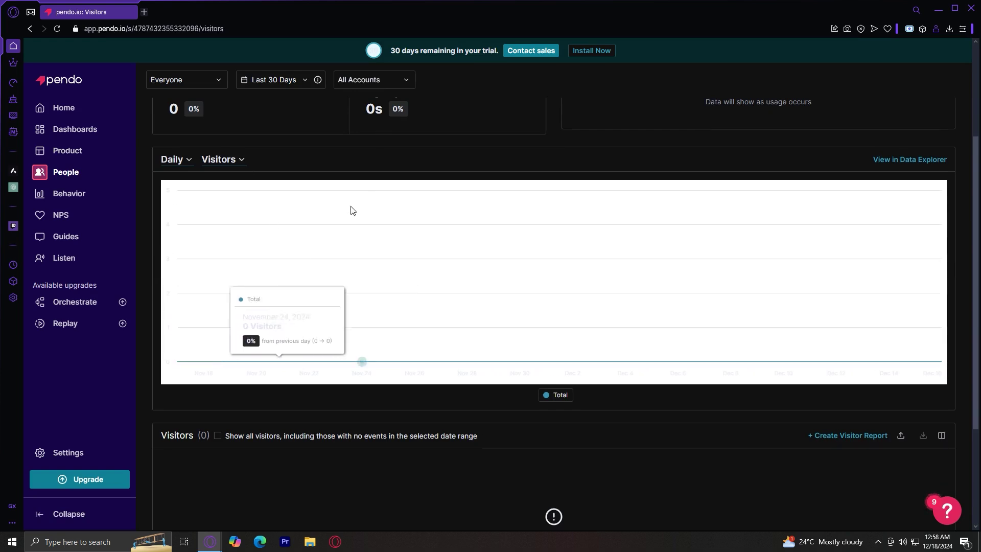
{"action": "scroll", "coordinate": [341, 267], "scroll_direction": "up", "scroll_amount": 3}
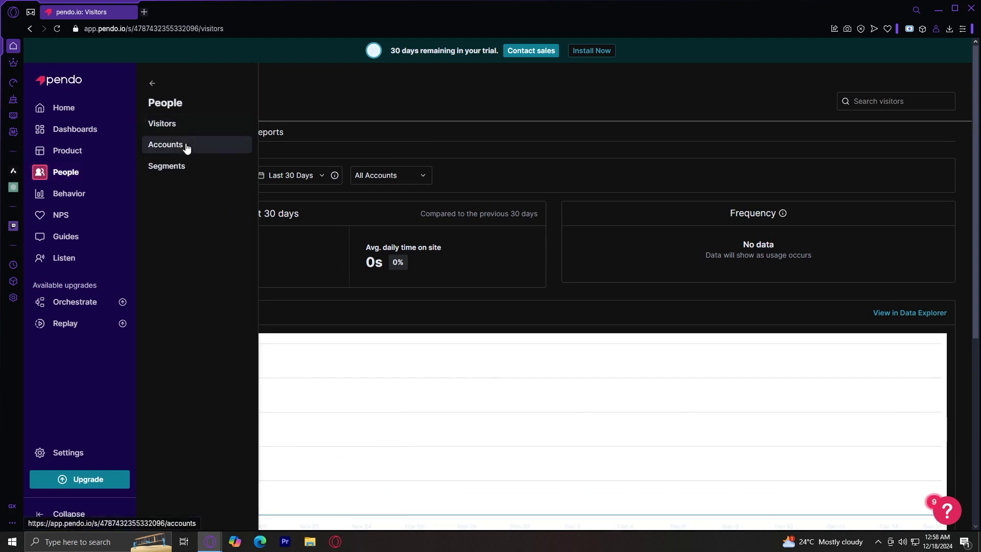
{"action": "left_click", "coordinate": [185, 144]}
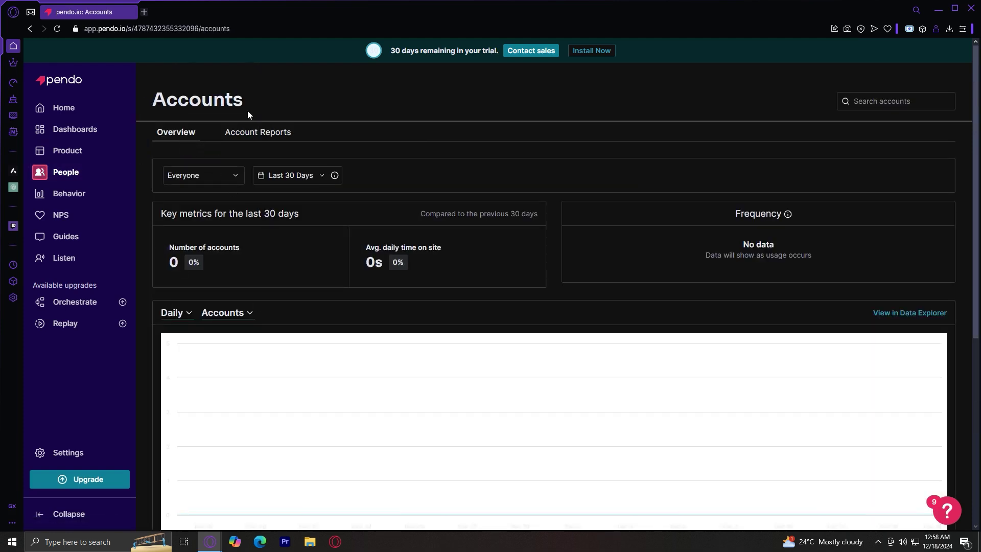
{"action": "scroll", "coordinate": [352, 169], "scroll_direction": "down", "scroll_amount": 5}
{"action": "scroll", "coordinate": [366, 183], "scroll_direction": "up", "scroll_amount": 4}
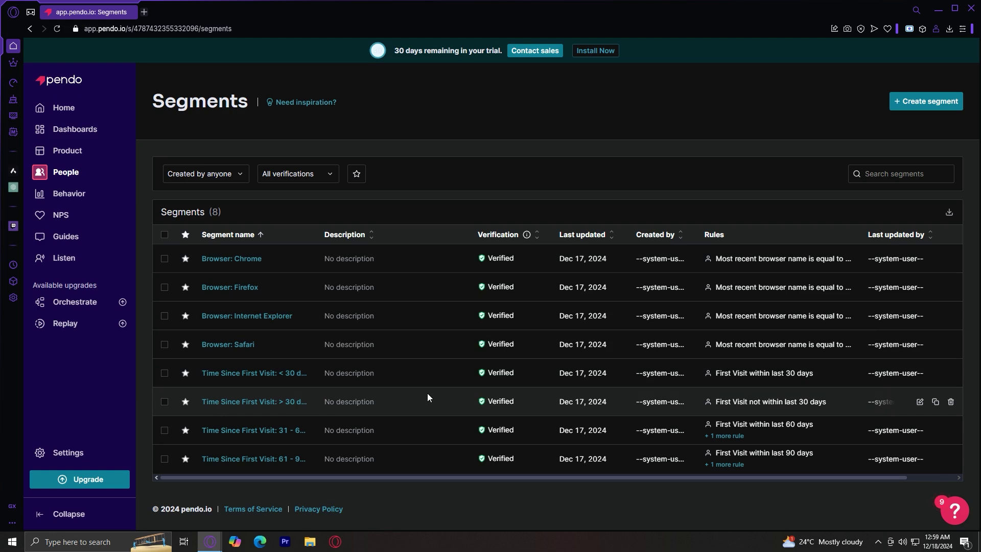
{"action": "left_click", "coordinate": [92, 199]}
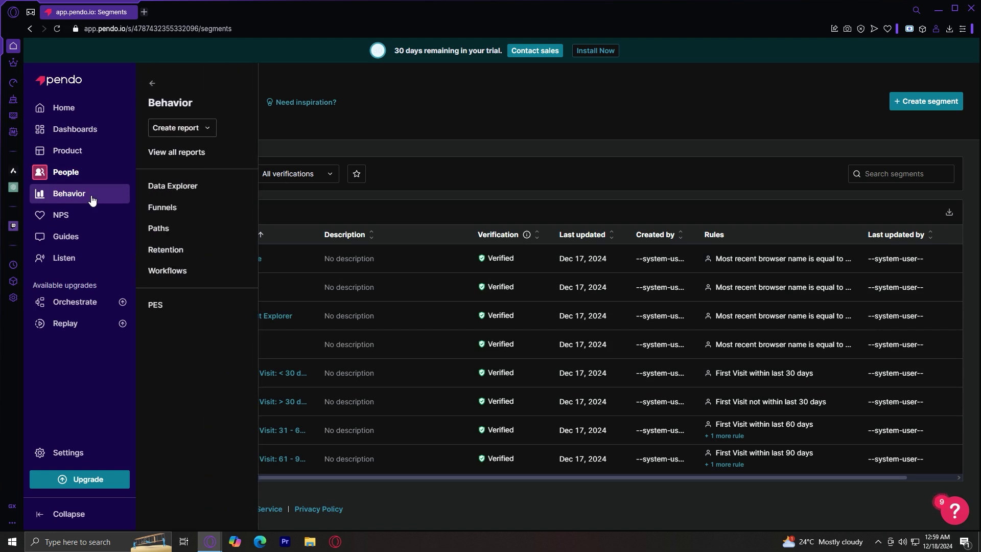
Start a new Data Explorer report and cancel event selection, leaving it empty.
{"action": "left_click", "coordinate": [182, 130]}
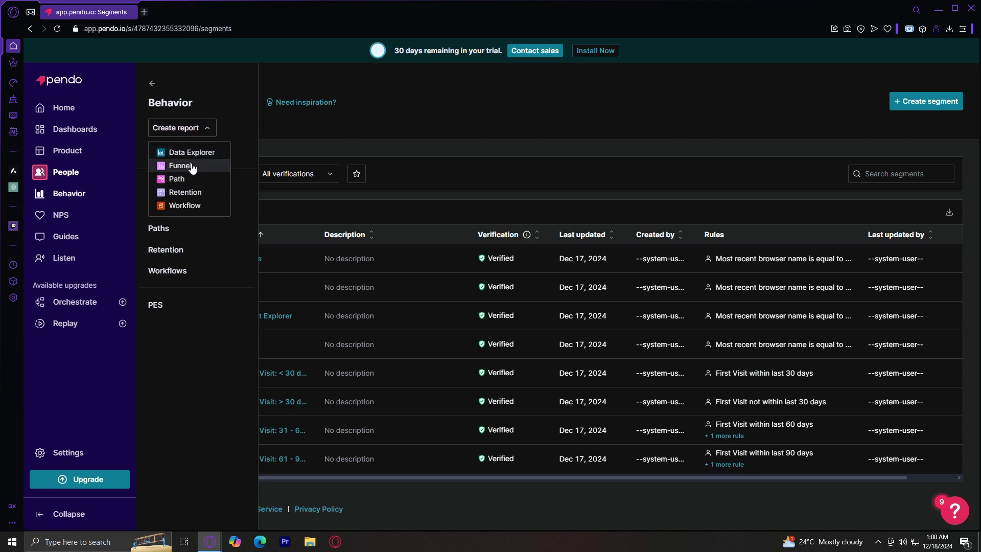
{"action": "left_click", "coordinate": [192, 205]}
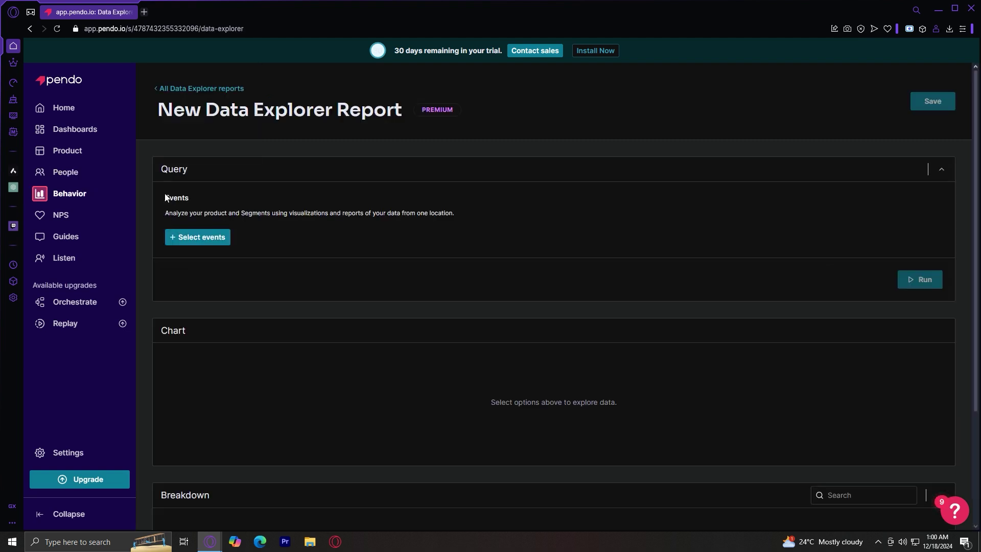
{"action": "left_click_drag", "start_coordinate": [166, 194], "coordinate": [184, 206]}
{"action": "left_click", "coordinate": [176, 210]}
{"action": "left_click", "coordinate": [205, 241]}
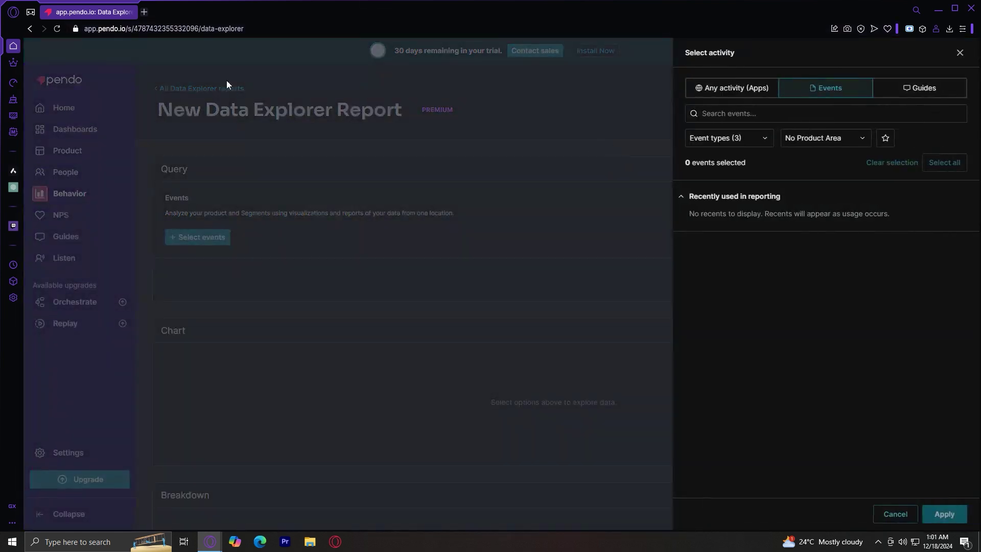
{"action": "left_click", "coordinate": [894, 513]}
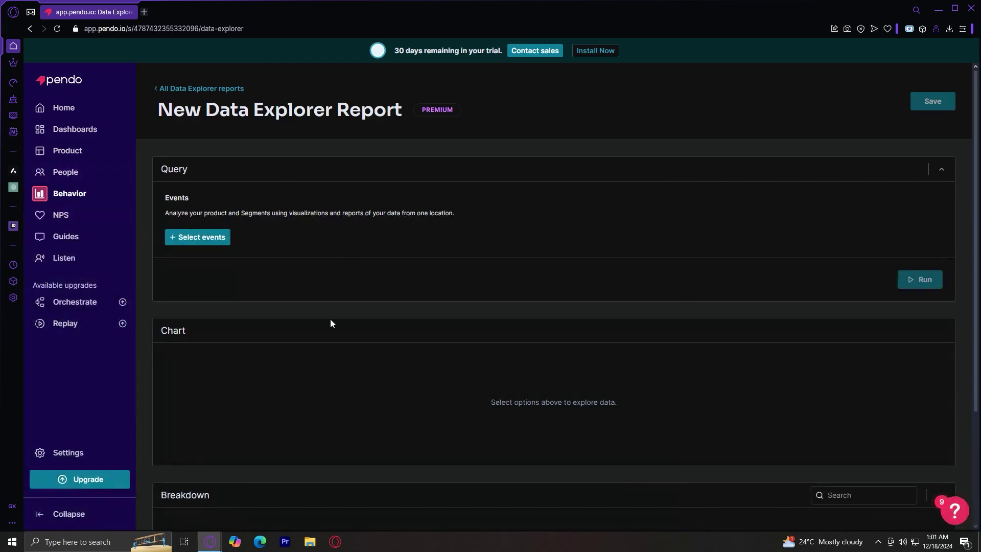
Scroll the empty report, then bring up and dismiss the Behavior report-type list.
{"action": "scroll", "coordinate": [329, 323], "scroll_direction": "down", "scroll_amount": 2}
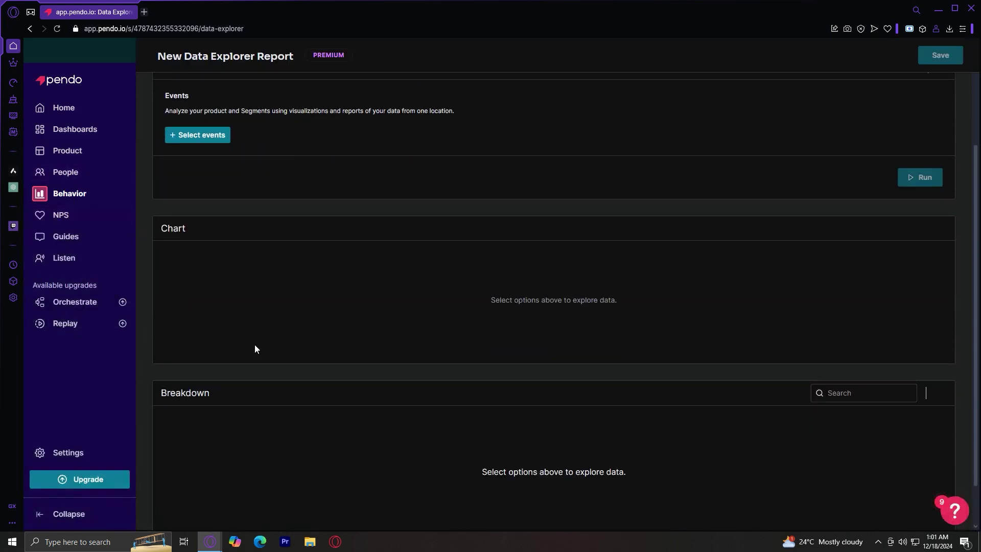
{"action": "scroll", "coordinate": [253, 344], "scroll_direction": "up", "scroll_amount": 2}
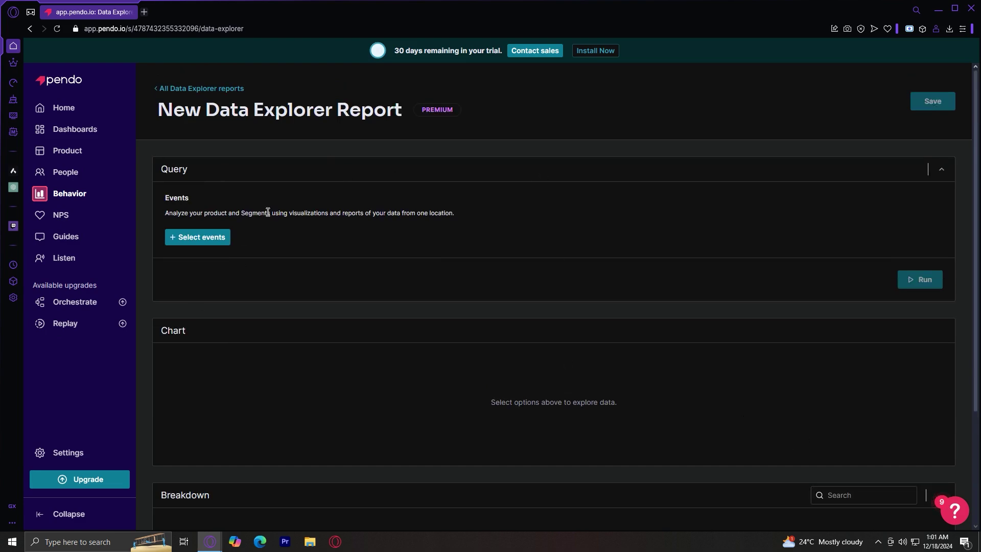
{"action": "scroll", "coordinate": [337, 343], "scroll_direction": "down", "scroll_amount": 3}
{"action": "scroll", "coordinate": [346, 238], "scroll_direction": "up", "scroll_amount": 1}
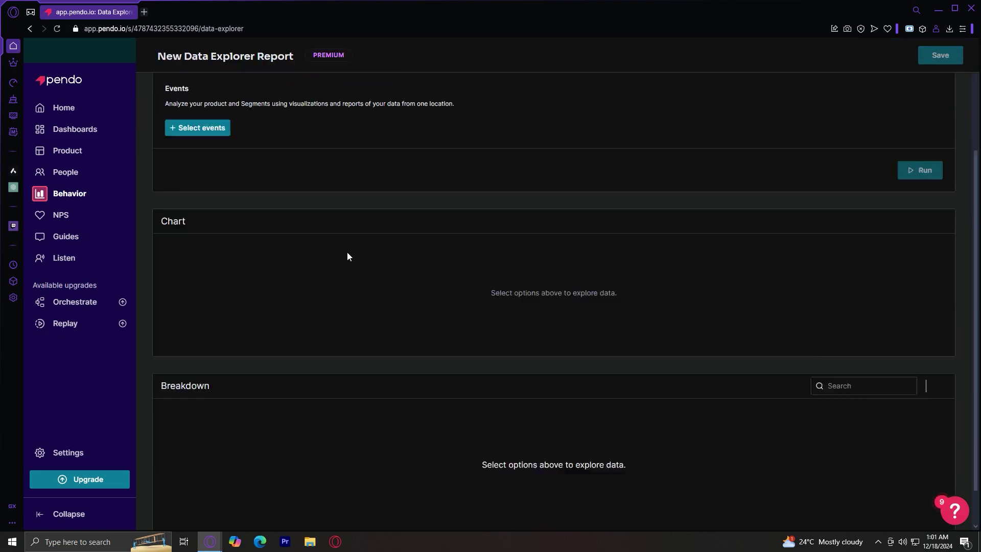
{"action": "scroll", "coordinate": [607, 434], "scroll_direction": "down", "scroll_amount": 1}
{"action": "scroll", "coordinate": [388, 427], "scroll_direction": "up", "scroll_amount": 3}
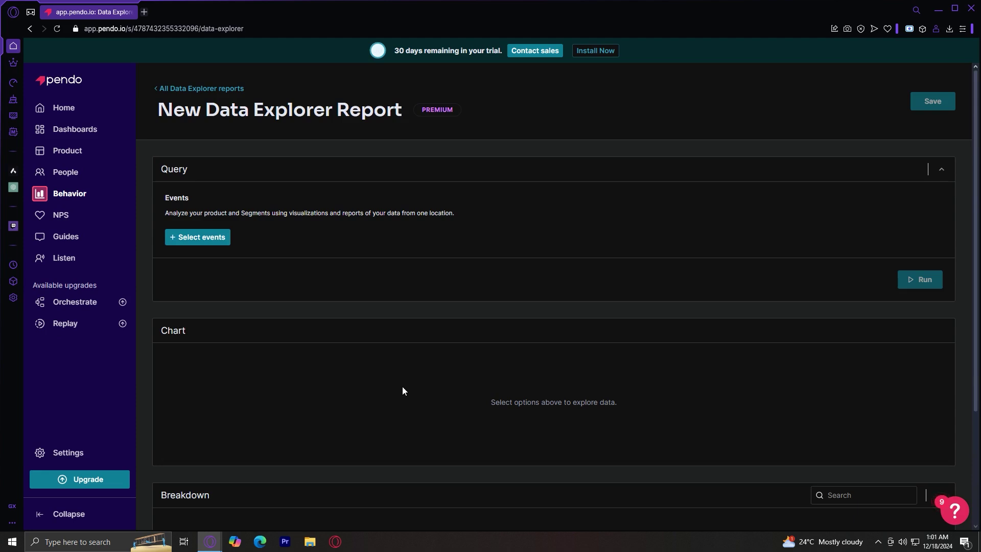
{"action": "left_click", "coordinate": [76, 195]}
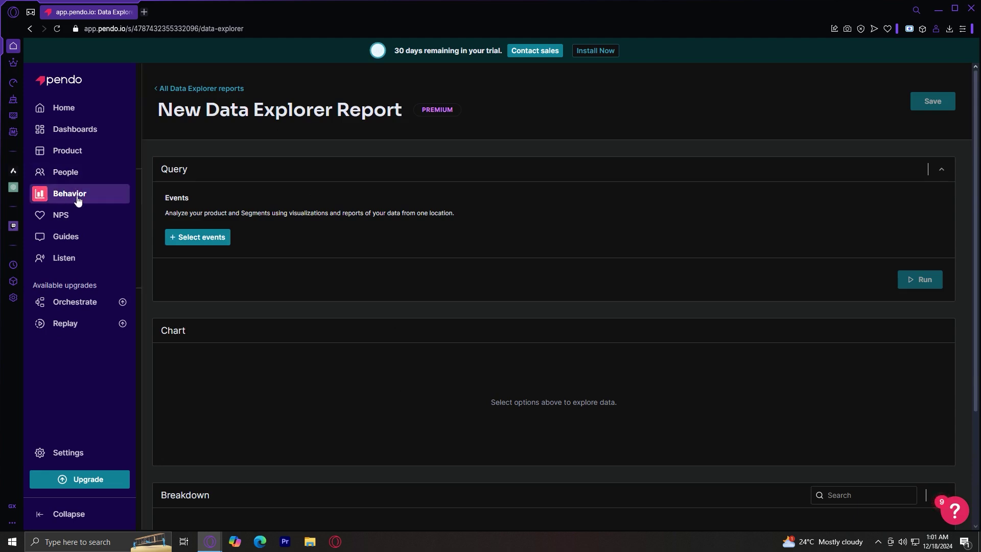
{"action": "left_click", "coordinate": [189, 129]}
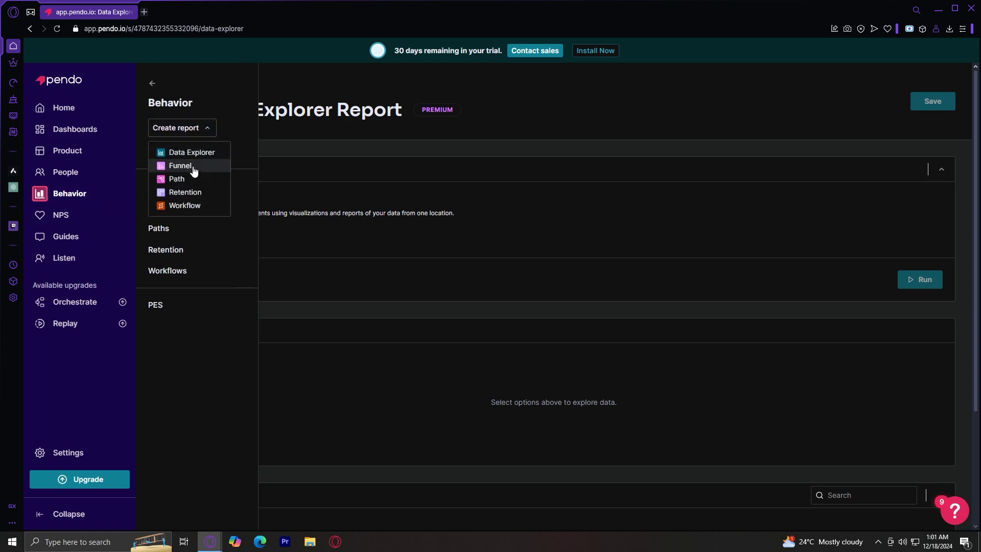
{"action": "left_click", "coordinate": [181, 132]}
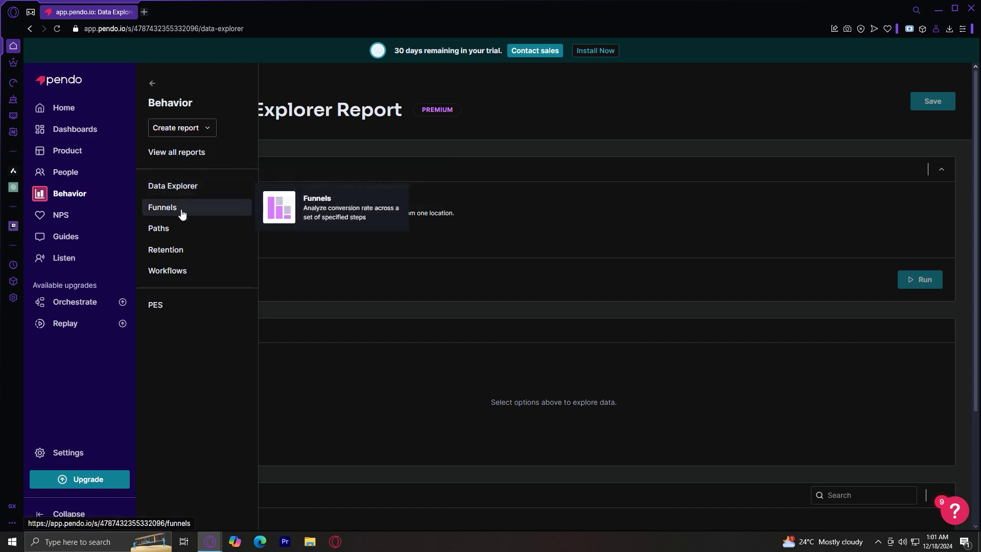
Open the empty Data Explorer reports list and read the Retention, Workflows and PES descriptions.
{"action": "left_click", "coordinate": [187, 187]}
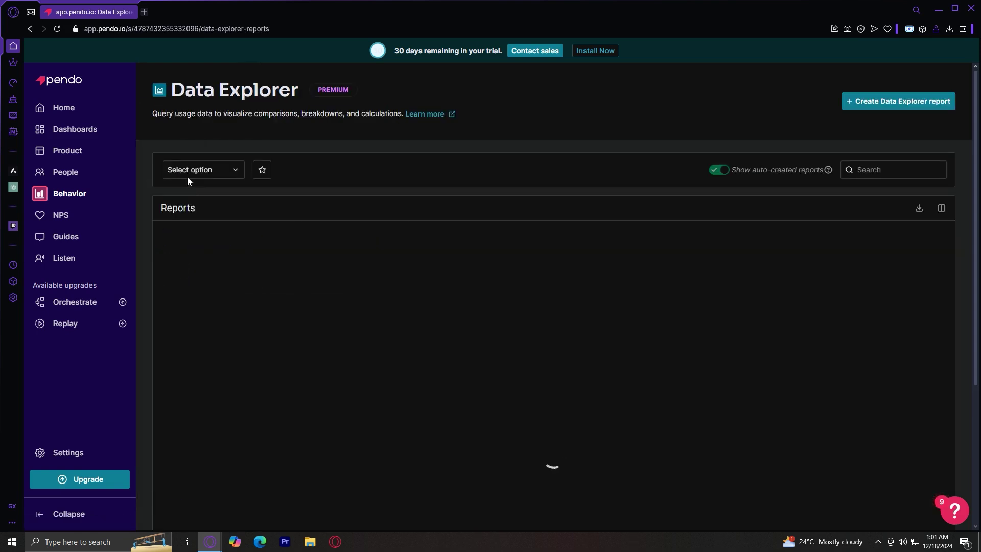
{"action": "scroll", "coordinate": [476, 225], "scroll_direction": "down", "scroll_amount": 1}
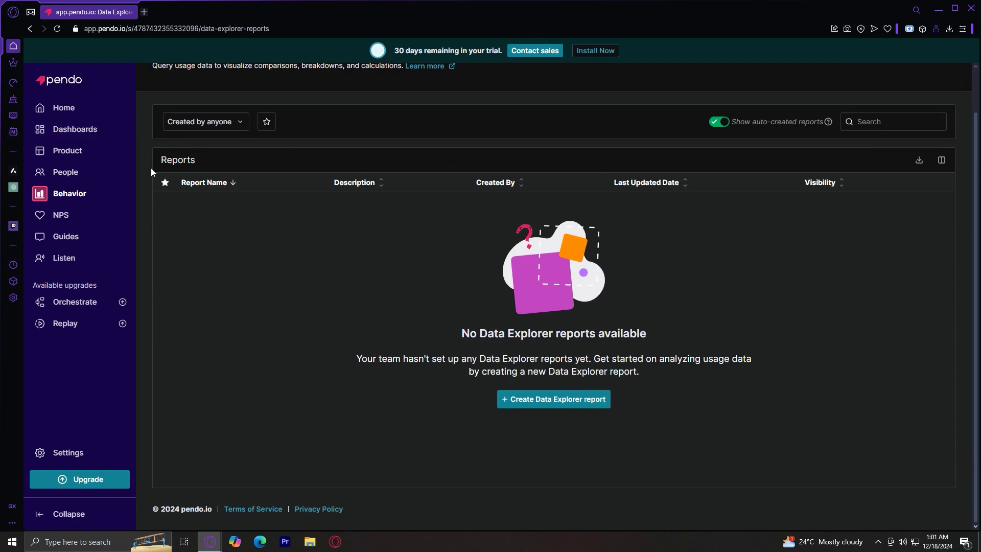
{"action": "mouse_move", "coordinate": [125, 193]}
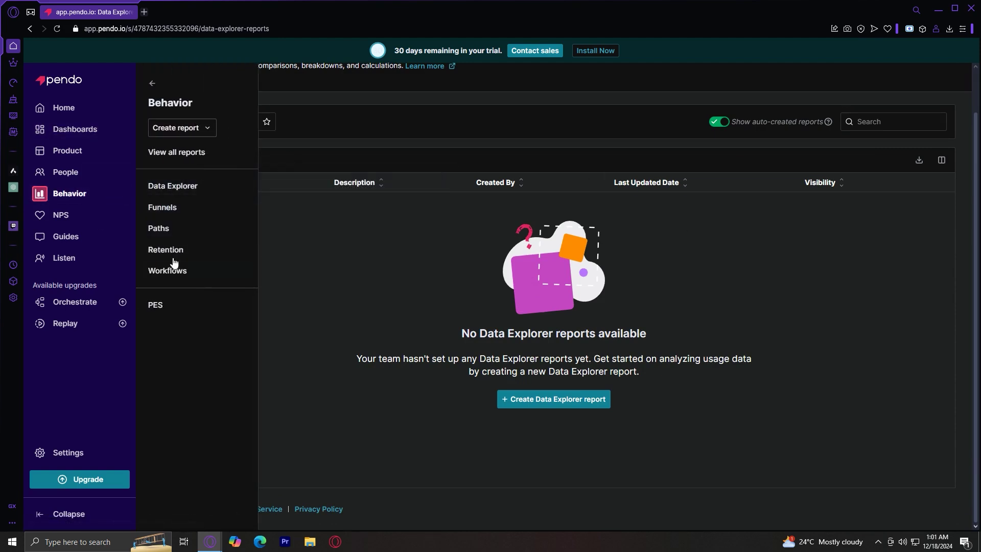
{"action": "mouse_move", "coordinate": [172, 186]}
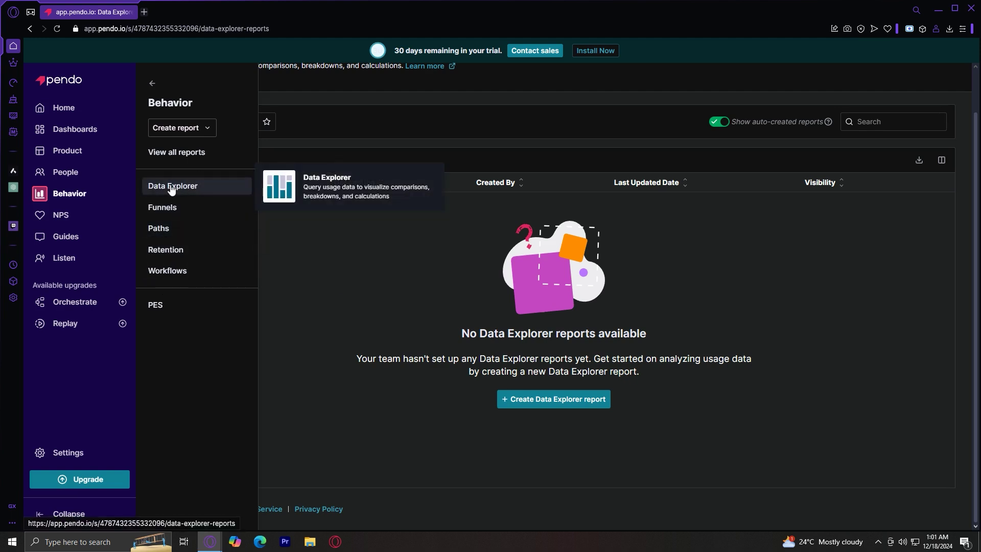
{"action": "mouse_move", "coordinate": [208, 249]}
{"action": "mouse_move", "coordinate": [214, 273]}
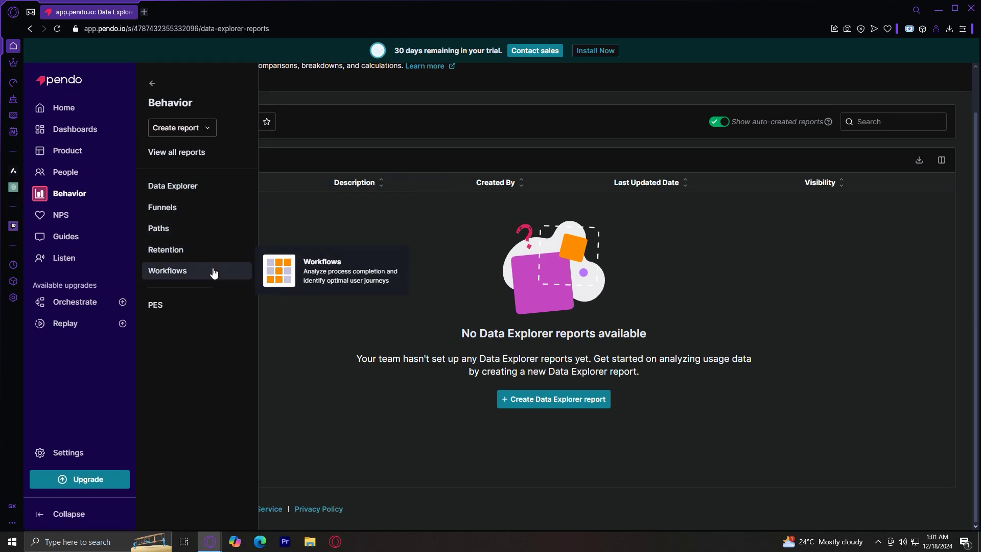
{"action": "mouse_move", "coordinate": [212, 184]}
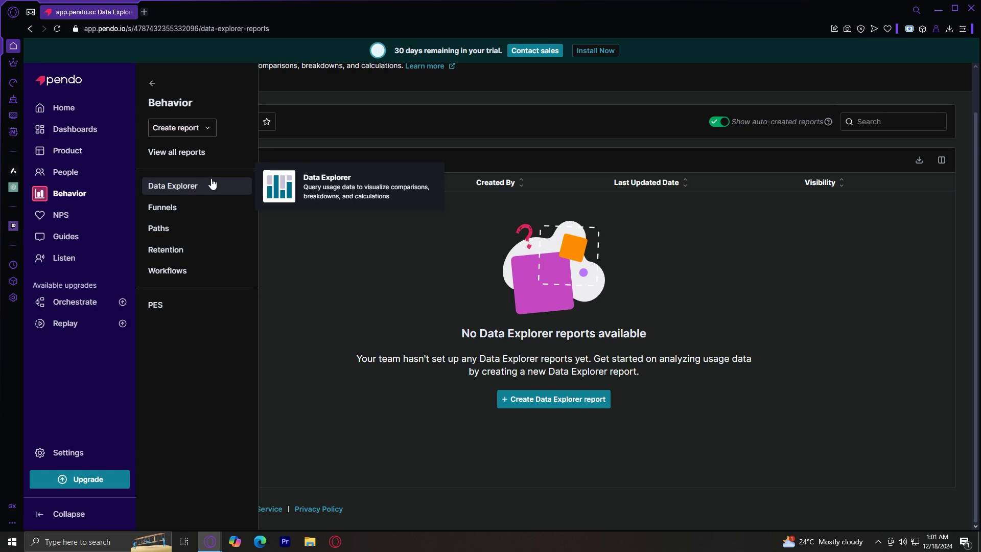
{"action": "mouse_move", "coordinate": [203, 214]}
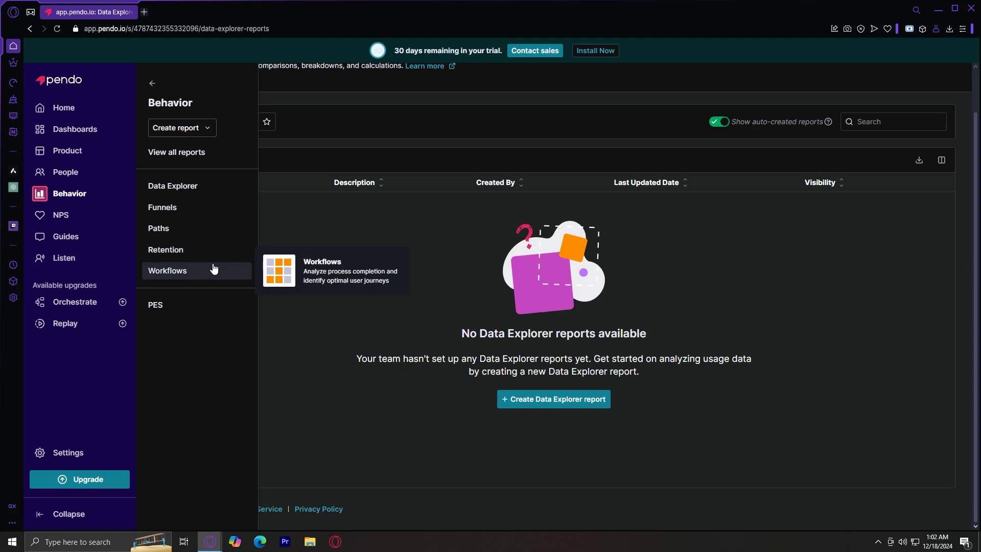
{"action": "left_click", "coordinate": [204, 310]}
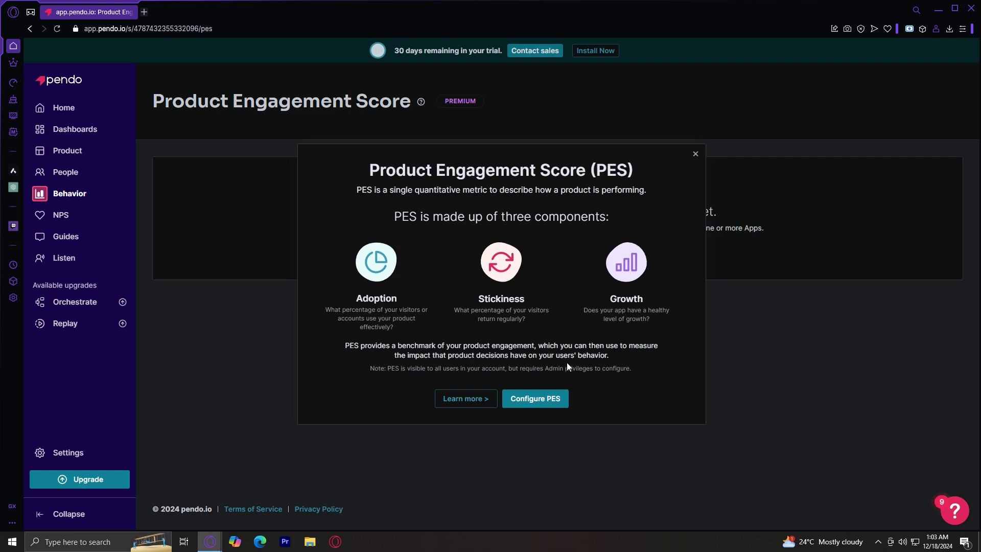
Dismiss the PES introduction, leaving the Pendo Snippet not-installed notice visible.
{"action": "left_click", "coordinate": [542, 400]}
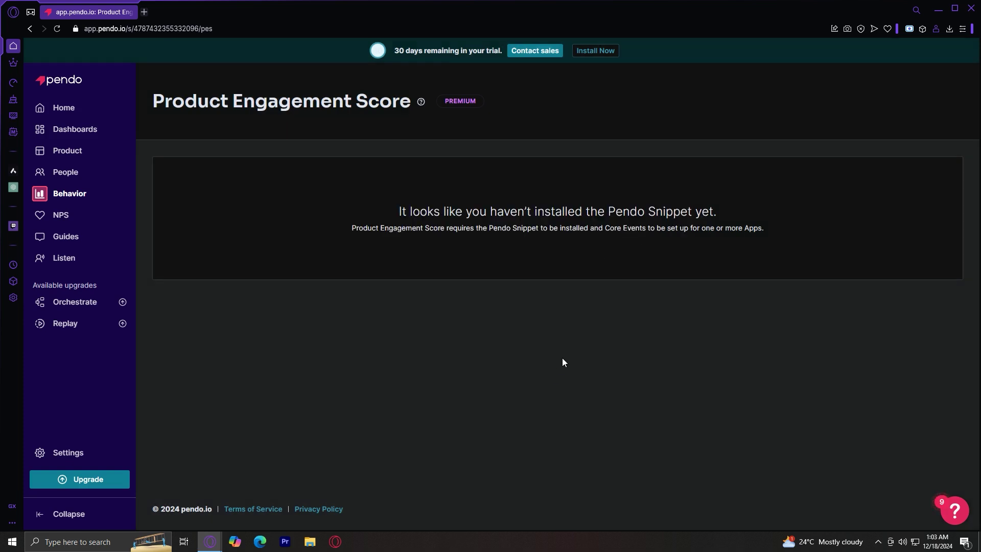
{"action": "left_click_drag", "start_coordinate": [489, 228], "coordinate": [538, 228]}
{"action": "left_click", "coordinate": [567, 235]}
{"action": "mouse_move", "coordinate": [458, 100]}
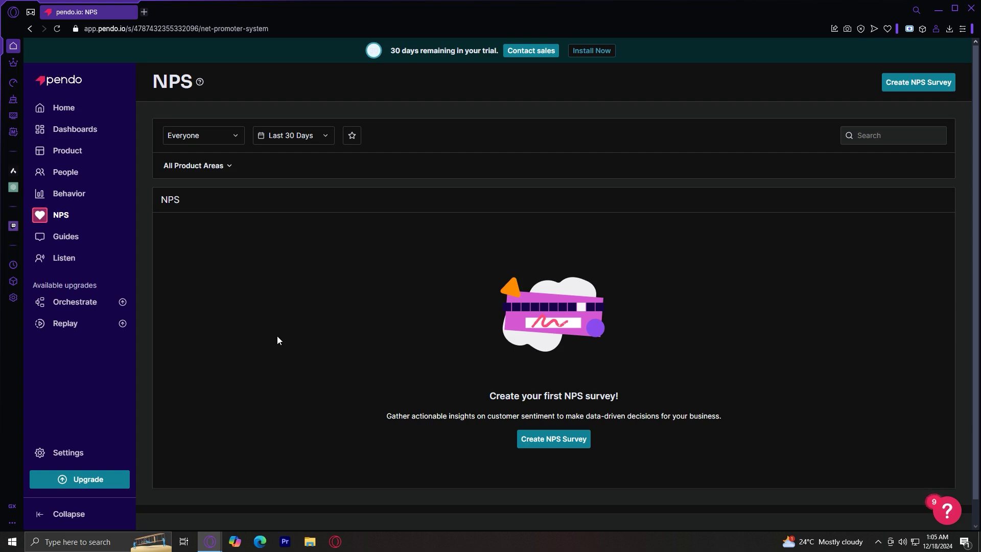
Create a new NPS survey, reaching the In-app or In-app + Email delivery choice.
{"action": "left_click", "coordinate": [561, 441]}
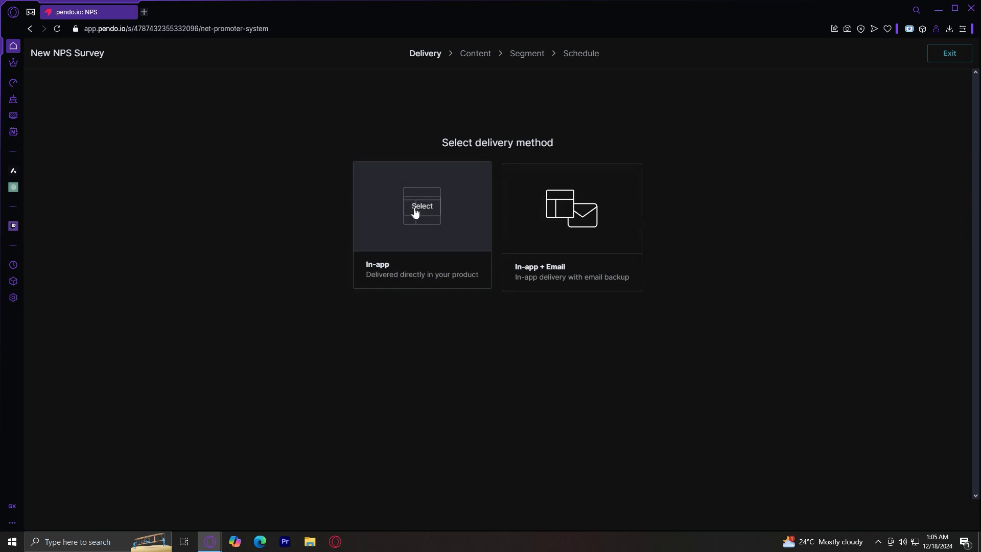
Deliver the survey in-app and change 'us' to HELLO in the recommend question.
{"action": "left_click", "coordinate": [420, 207]}
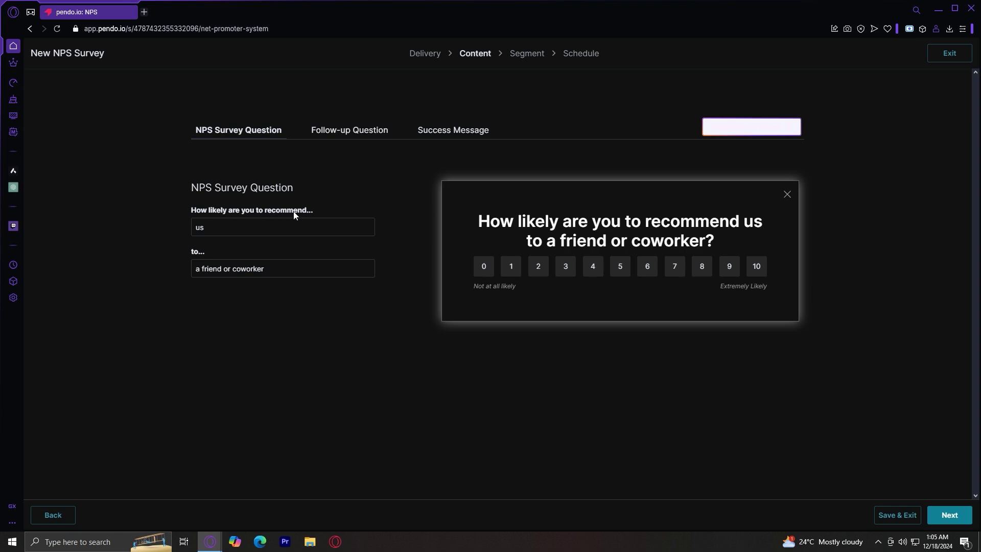
{"action": "left_click_drag", "start_coordinate": [254, 227], "coordinate": [137, 230]}
{"action": "type", "text": "HELL"}
{"action": "type", "text": "O"}
{"action": "left_click", "coordinate": [269, 269]}
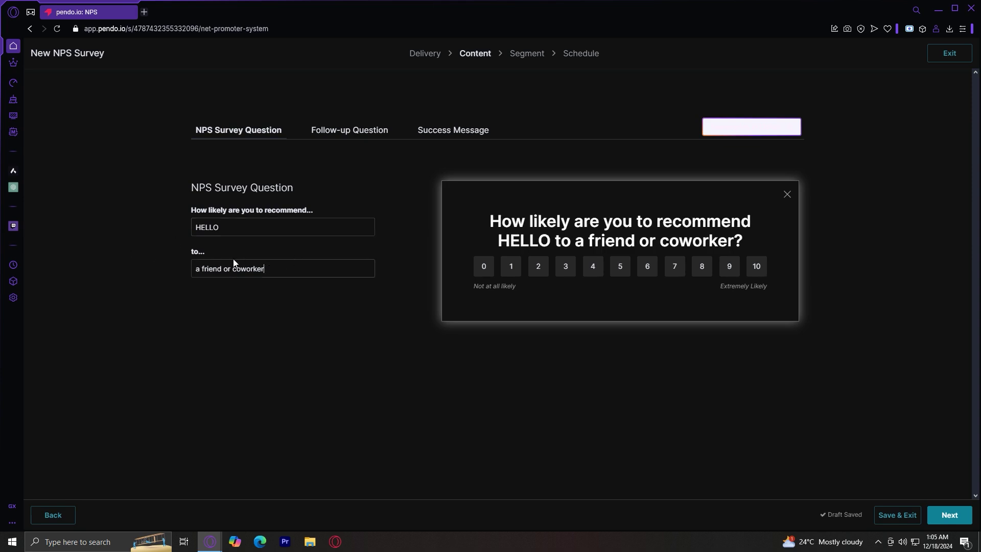
Test the preview with scores 10 and 0, optional comment 'Hi', and submit.
{"action": "left_click", "coordinate": [757, 266]}
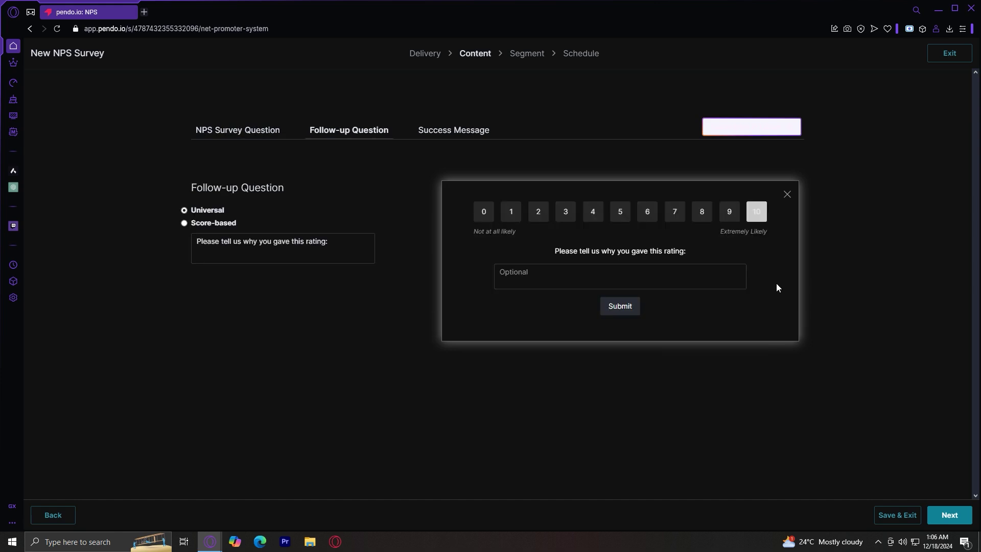
{"action": "left_click", "coordinate": [482, 223]}
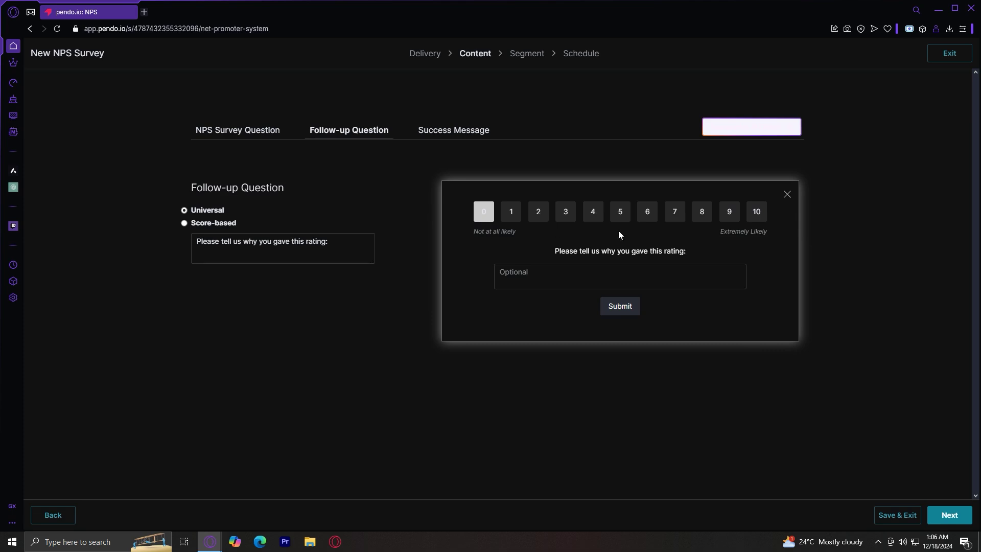
{"action": "double_click", "coordinate": [556, 252]}
{"action": "left_click_drag", "start_coordinate": [608, 263], "coordinate": [696, 265]}
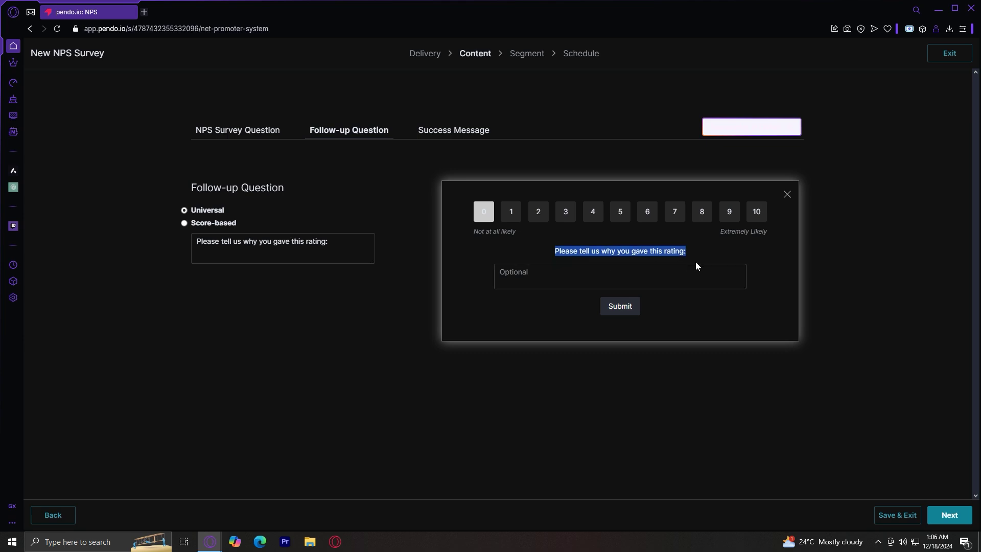
{"action": "left_click", "coordinate": [574, 273]}
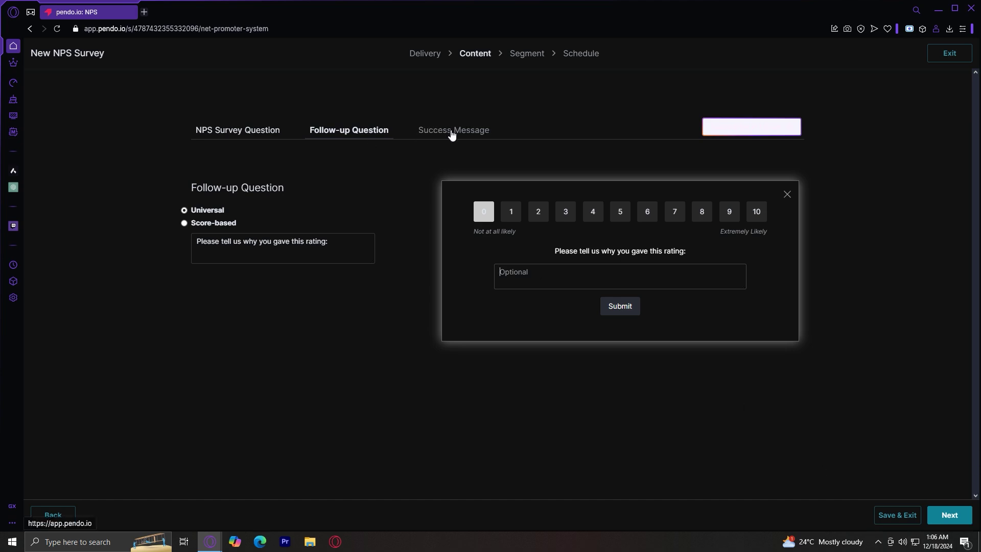
{"action": "left_click", "coordinate": [558, 275]}
{"action": "type", "text": "Hi"}
{"action": "left_click", "coordinate": [633, 311]}
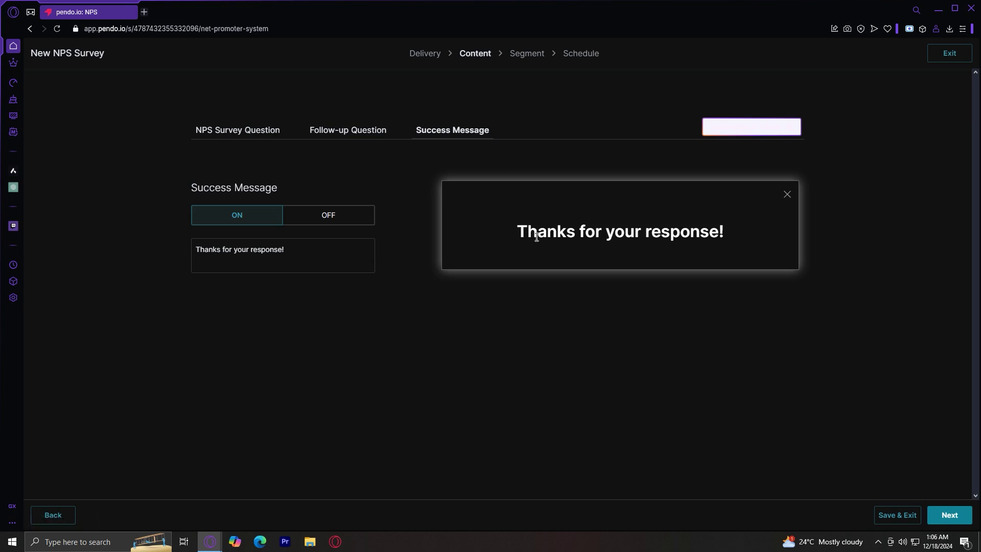
Replace the success message with THANKS and advance to the Segment step.
{"action": "left_click_drag", "start_coordinate": [515, 230], "coordinate": [807, 248]}
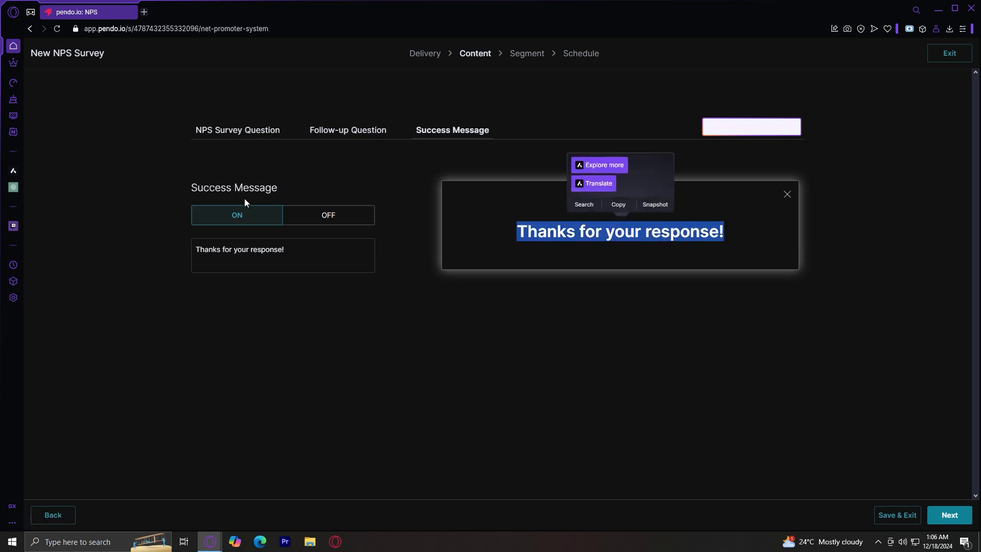
{"action": "left_click_drag", "start_coordinate": [329, 260], "coordinate": [62, 223]}
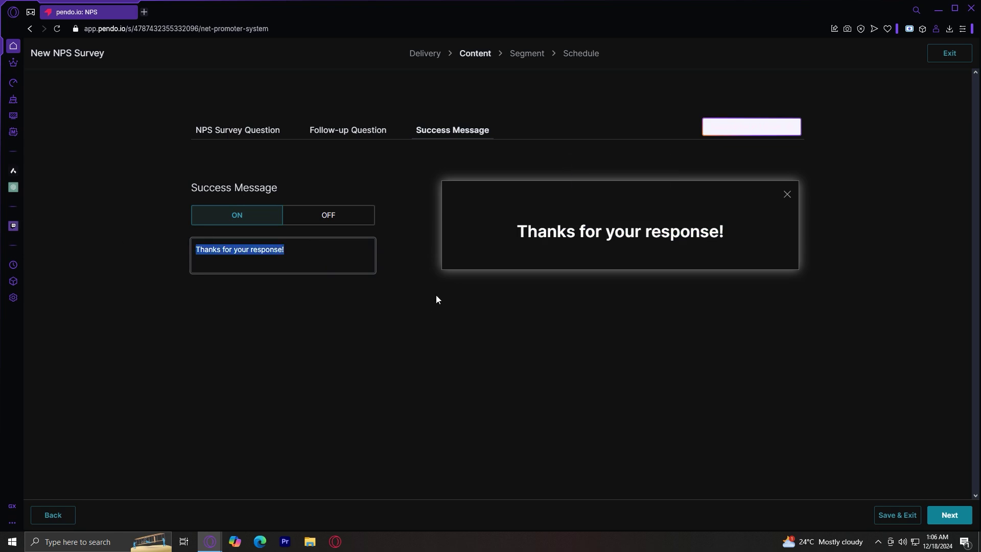
{"action": "type", "text": "THANKS"}
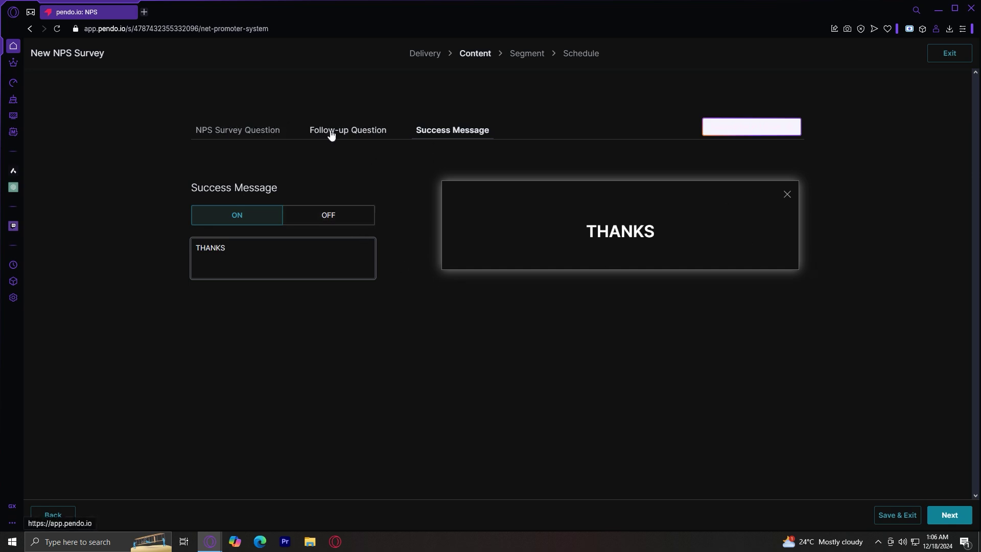
{"action": "left_click", "coordinate": [351, 130]}
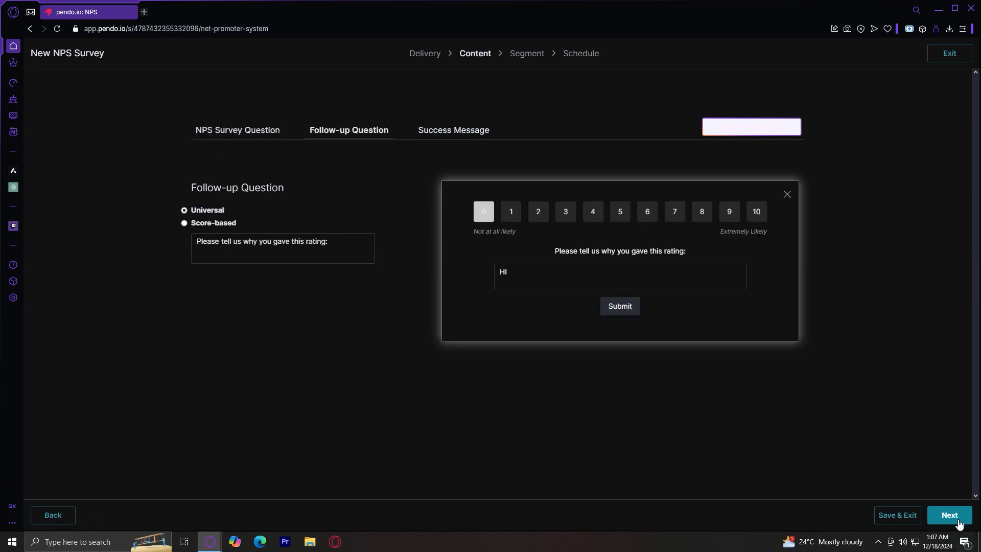
{"action": "left_click", "coordinate": [949, 515]}
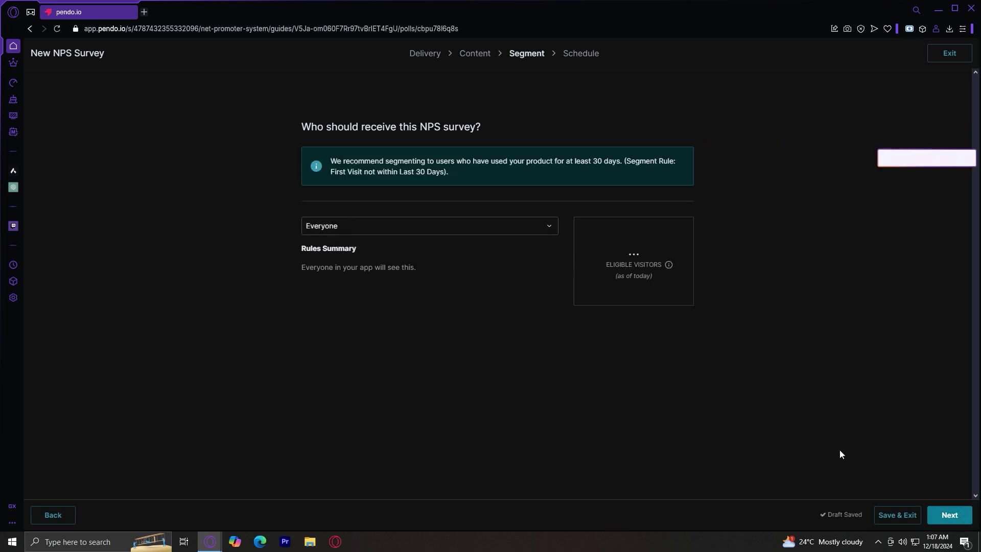
Try Browser: Chrome as the audience, revert to Everyone, and continue to Schedule.
{"action": "left_click", "coordinate": [398, 234]}
{"action": "left_click", "coordinate": [196, 231]}
{"action": "left_click", "coordinate": [339, 229]}
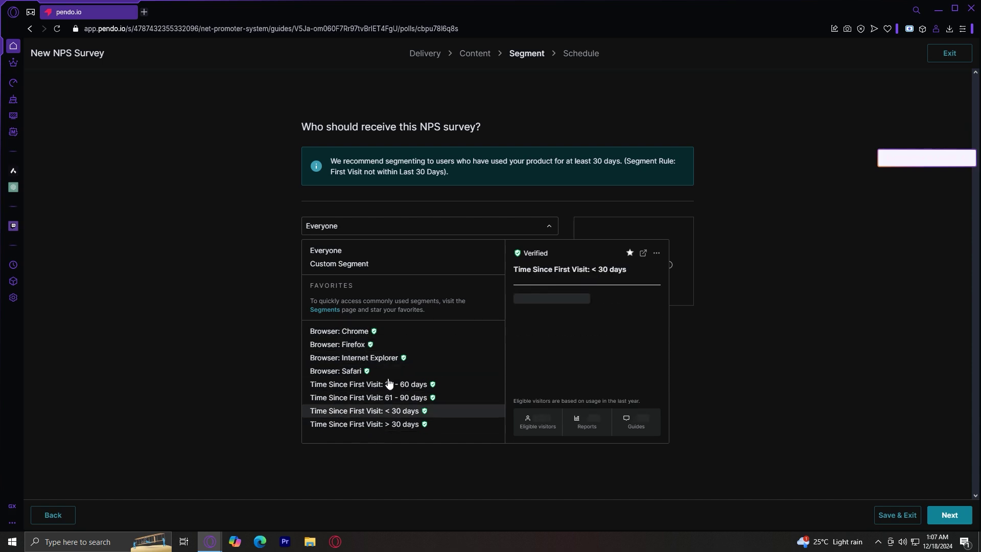
{"action": "left_click", "coordinate": [342, 332]}
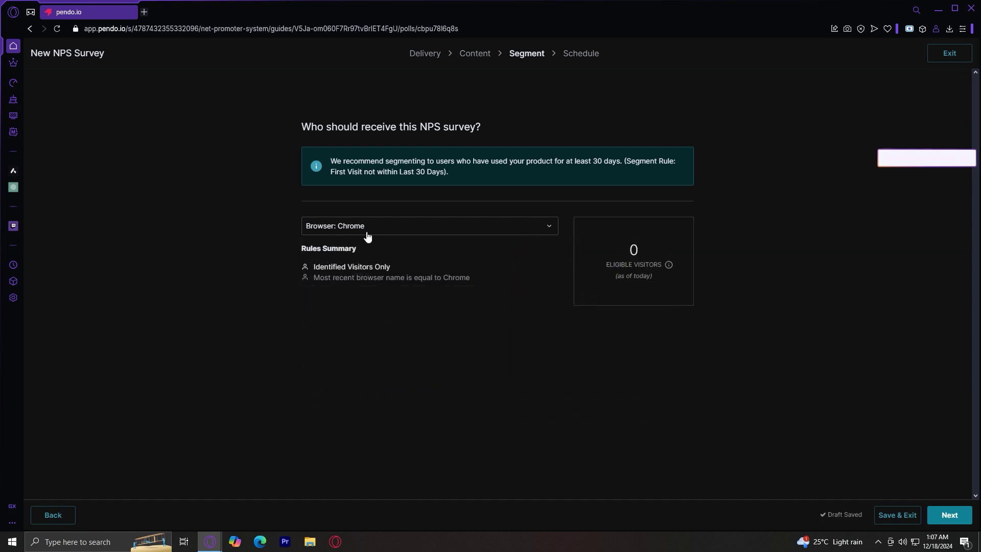
{"action": "left_click", "coordinate": [367, 236]}
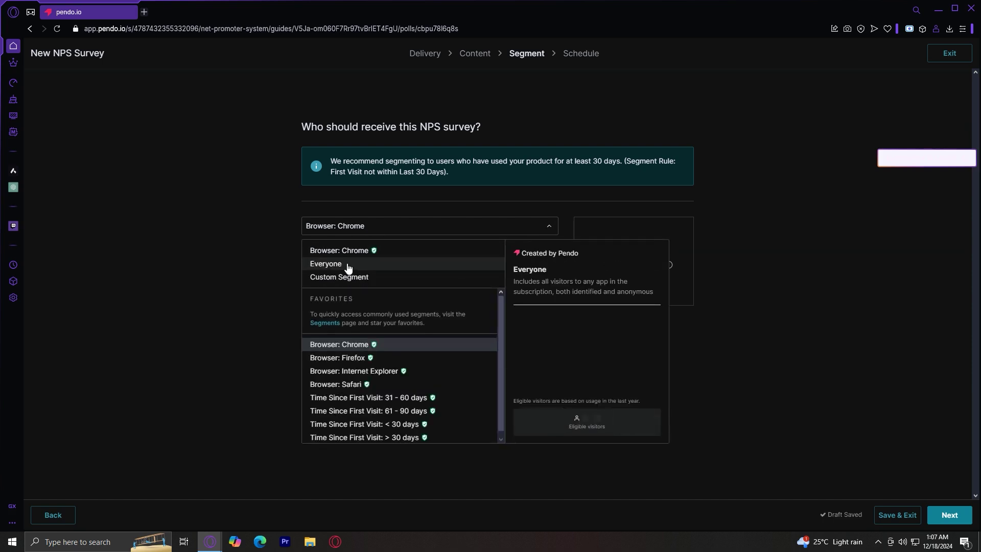
{"action": "left_click", "coordinate": [357, 265]}
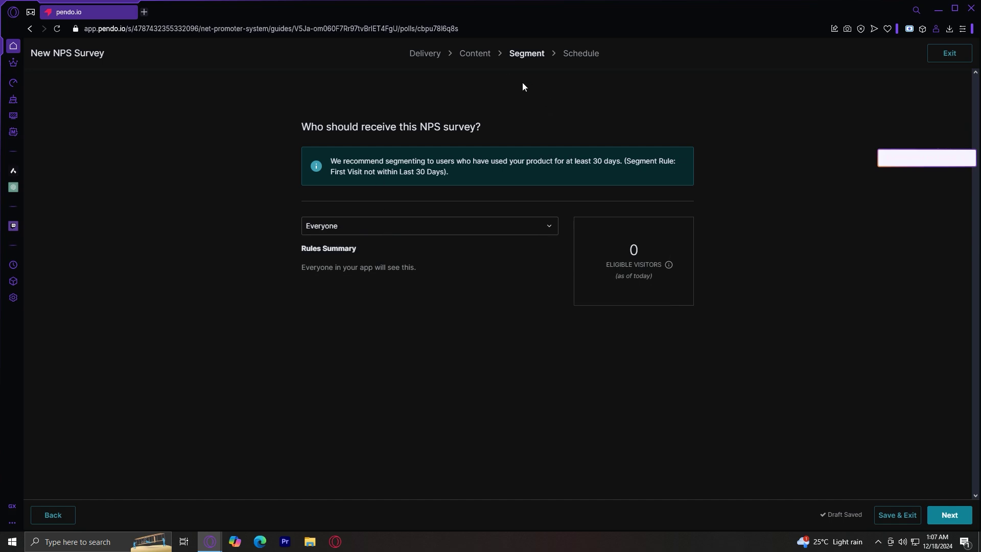
{"action": "left_click", "coordinate": [949, 515]}
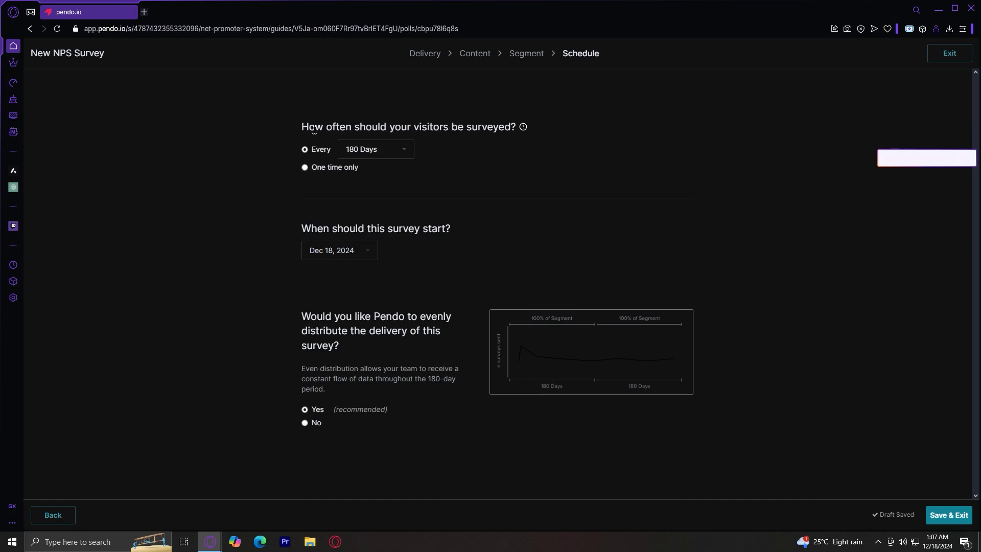
Set the survey to recur every 30 days with delivery evenly distributed.
{"action": "left_click_drag", "start_coordinate": [352, 126], "coordinate": [430, 133]}
{"action": "left_click", "coordinate": [404, 122]}
{"action": "left_click", "coordinate": [399, 153]}
{"action": "left_click", "coordinate": [387, 110]}
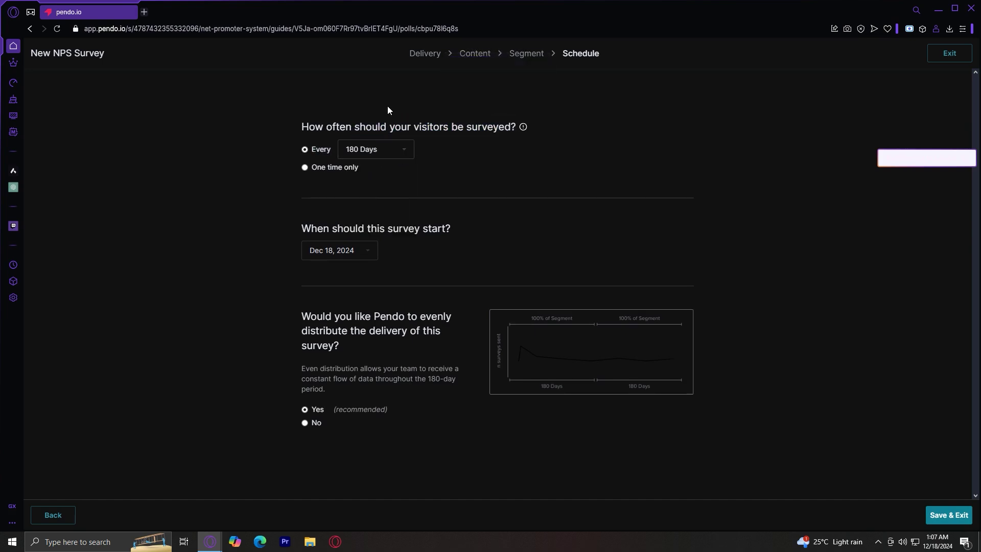
{"action": "left_click", "coordinate": [414, 162]}
{"action": "left_click", "coordinate": [360, 169]}
{"action": "left_click", "coordinate": [399, 157]}
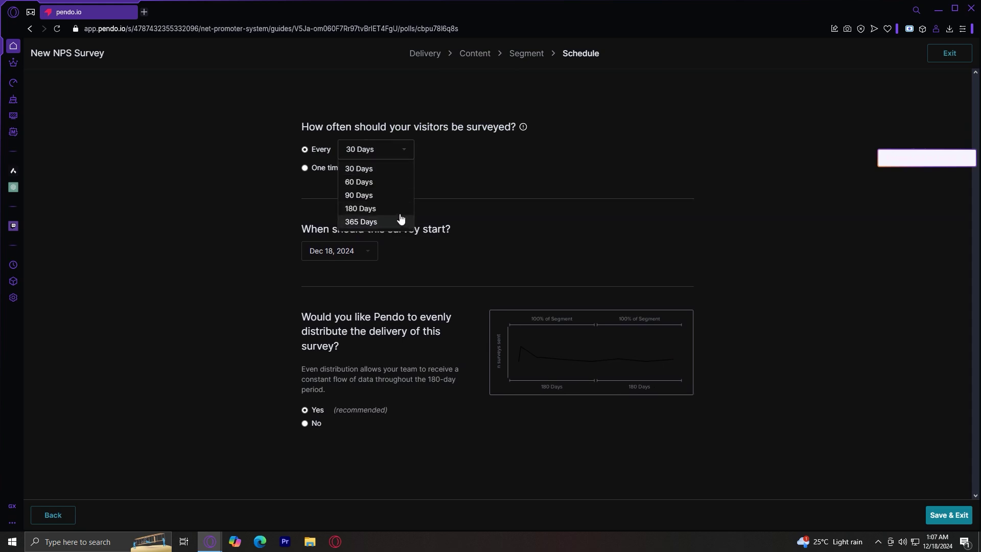
{"action": "left_click", "coordinate": [312, 169]}
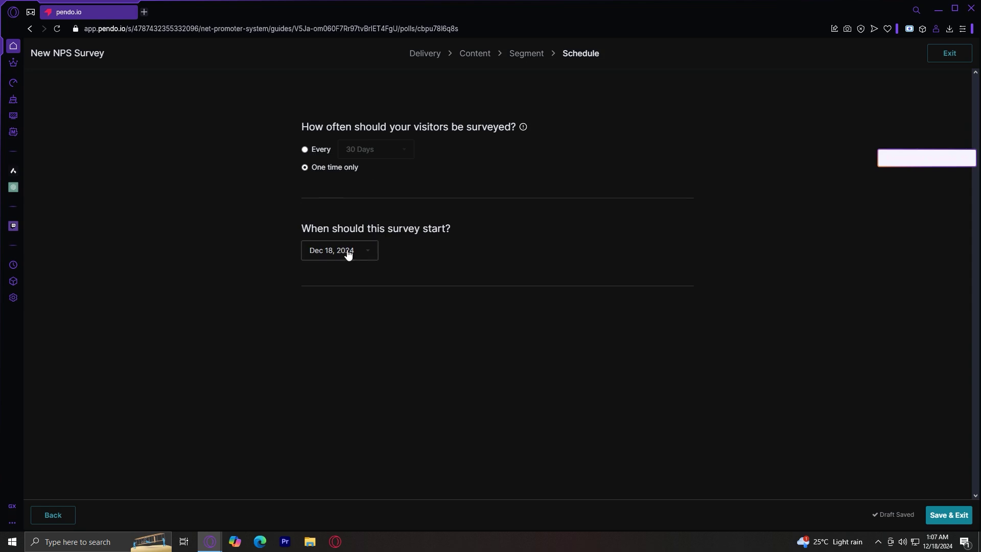
{"action": "left_click", "coordinate": [305, 150]}
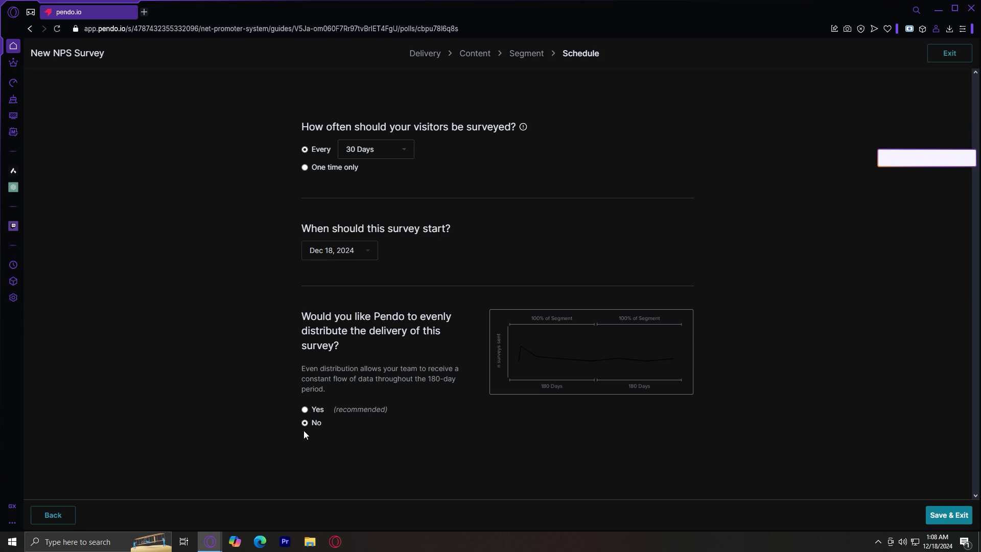
{"action": "left_click", "coordinate": [305, 409]}
Save & Exit the NPS survey as a draft, then go to the Welcome page.
{"action": "left_click", "coordinate": [950, 515]}
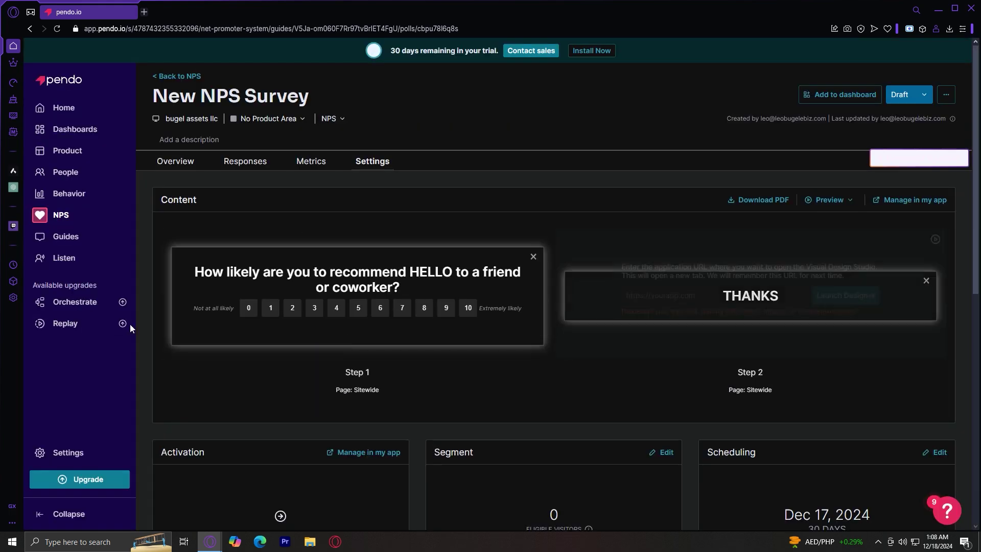
{"action": "mouse_move", "coordinate": [66, 237]}
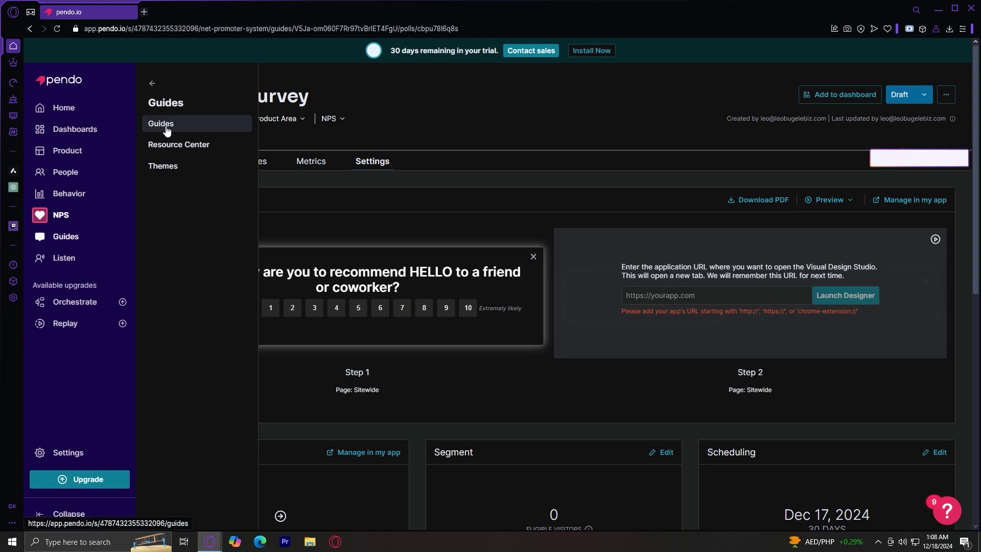
{"action": "left_click", "coordinate": [71, 110]}
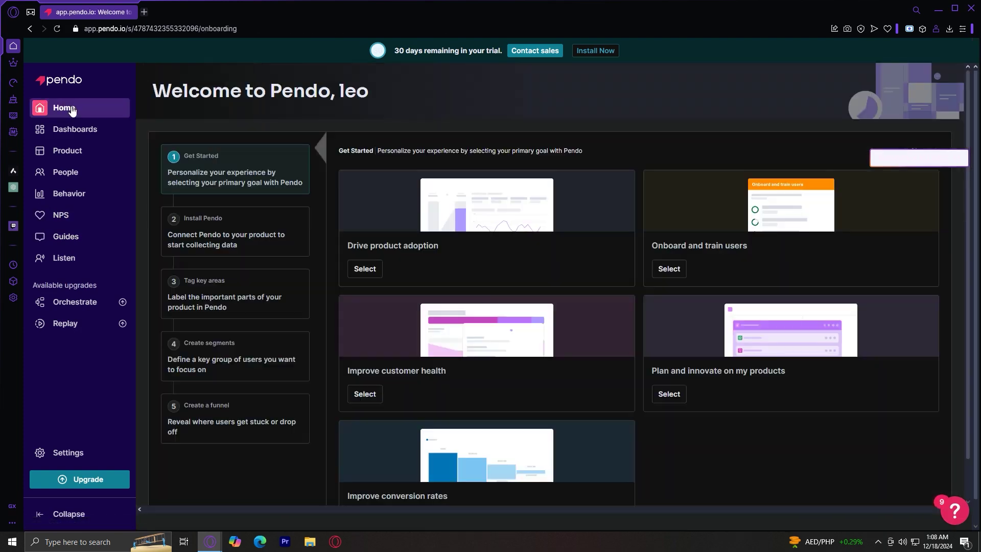